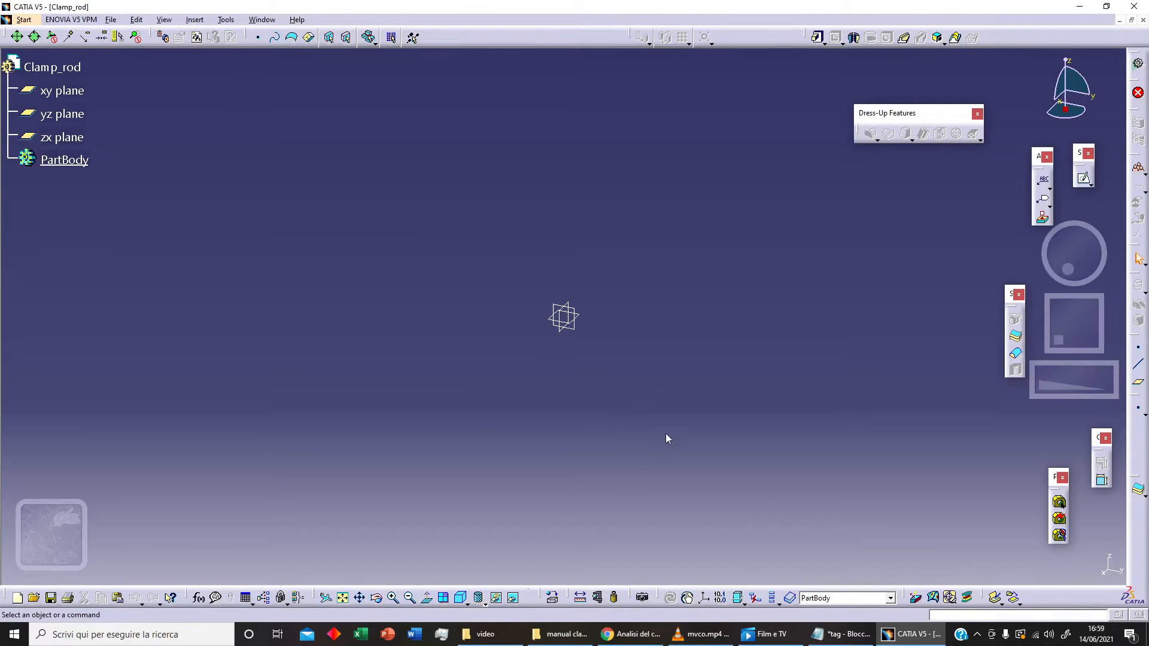
Sketch a circle of about 40.4 mm radius on the xy plane, centred on the origin.
{"action": "left_click", "coordinate": [579, 316]}
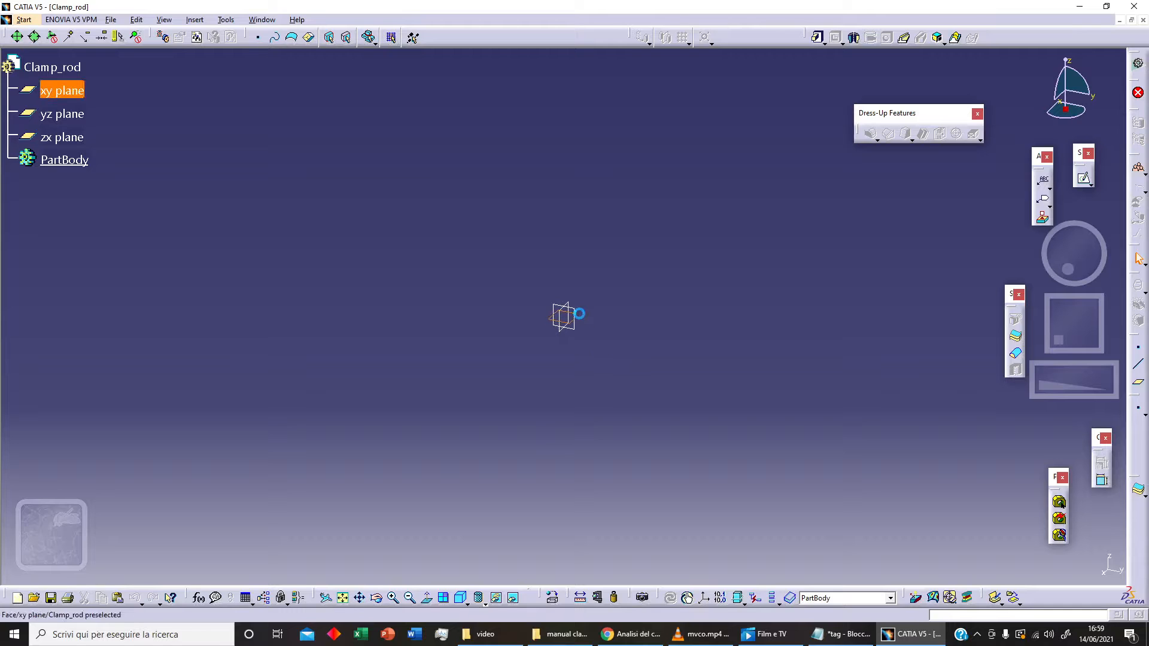
{"action": "left_click", "coordinate": [1083, 180]}
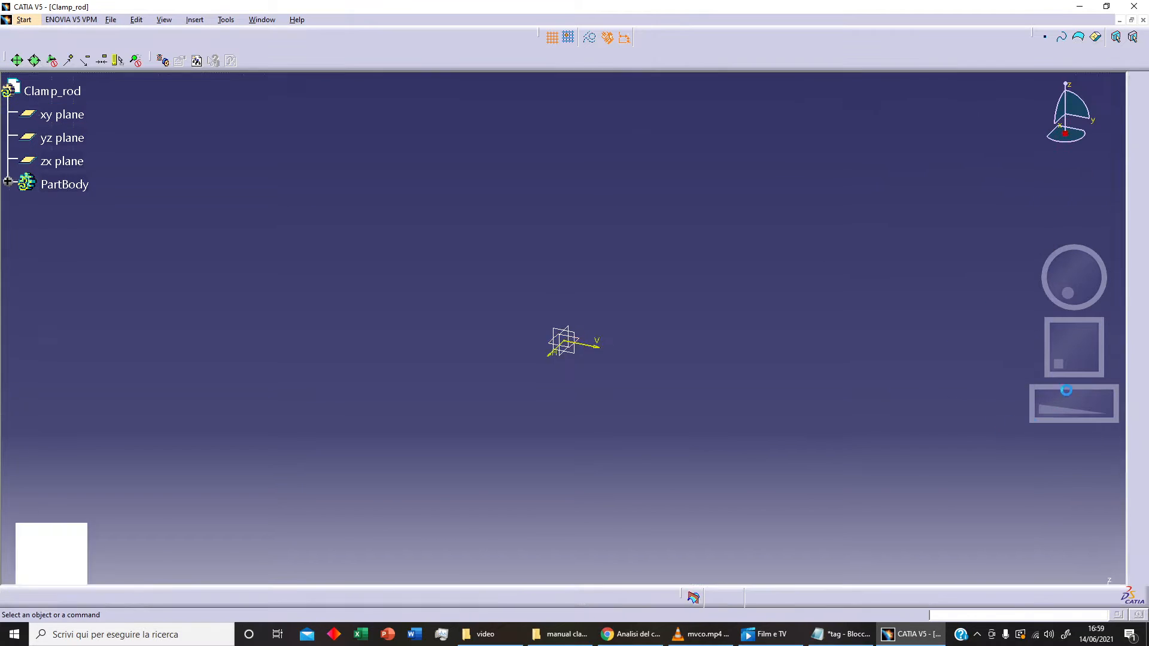
{"action": "left_click", "coordinate": [1136, 360]}
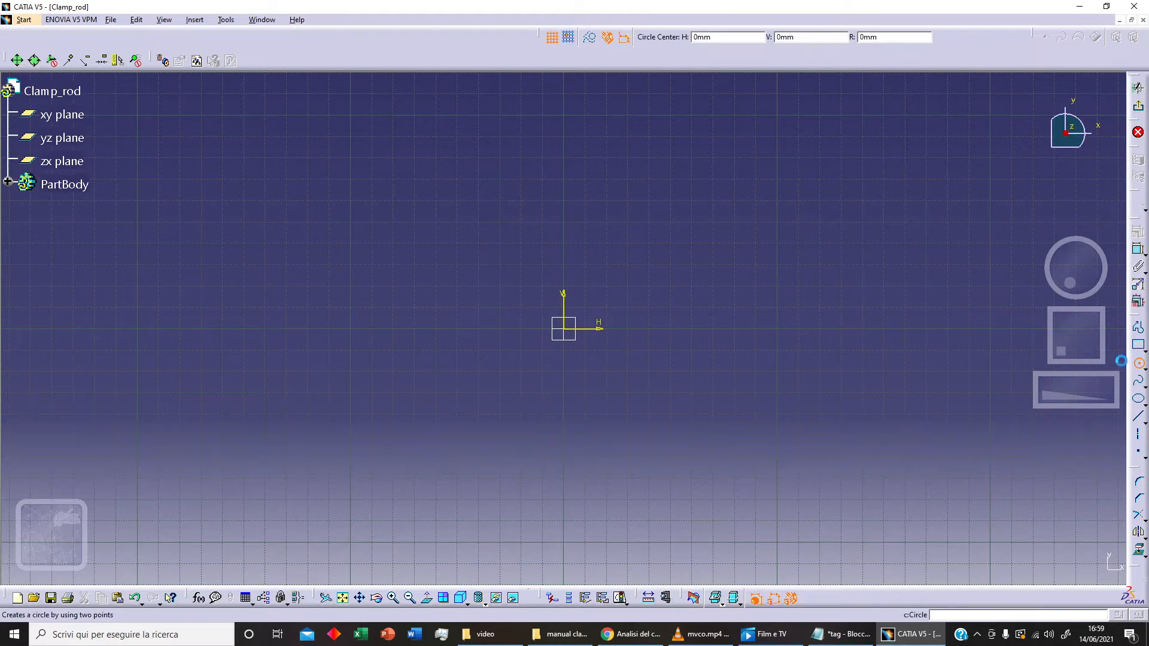
{"action": "left_click", "coordinate": [568, 331]}
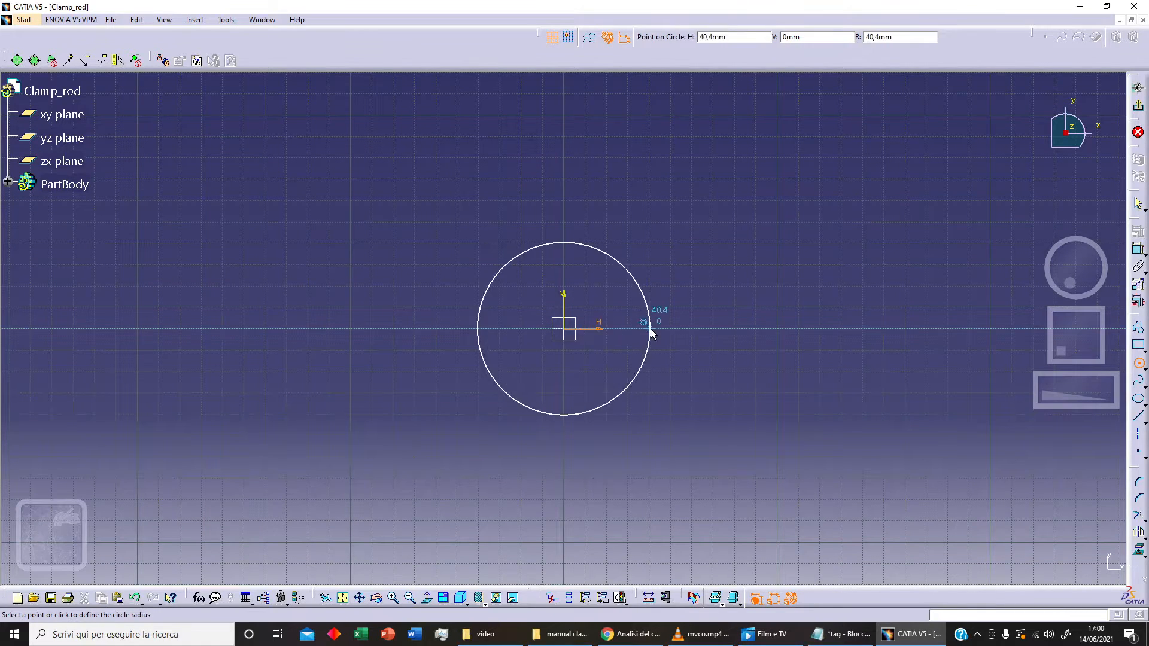
{"action": "left_click", "coordinate": [649, 326]}
Dimension the circle's diameter, set it to 10 mm and exit the sketch.
{"action": "left_click", "coordinate": [1135, 249]}
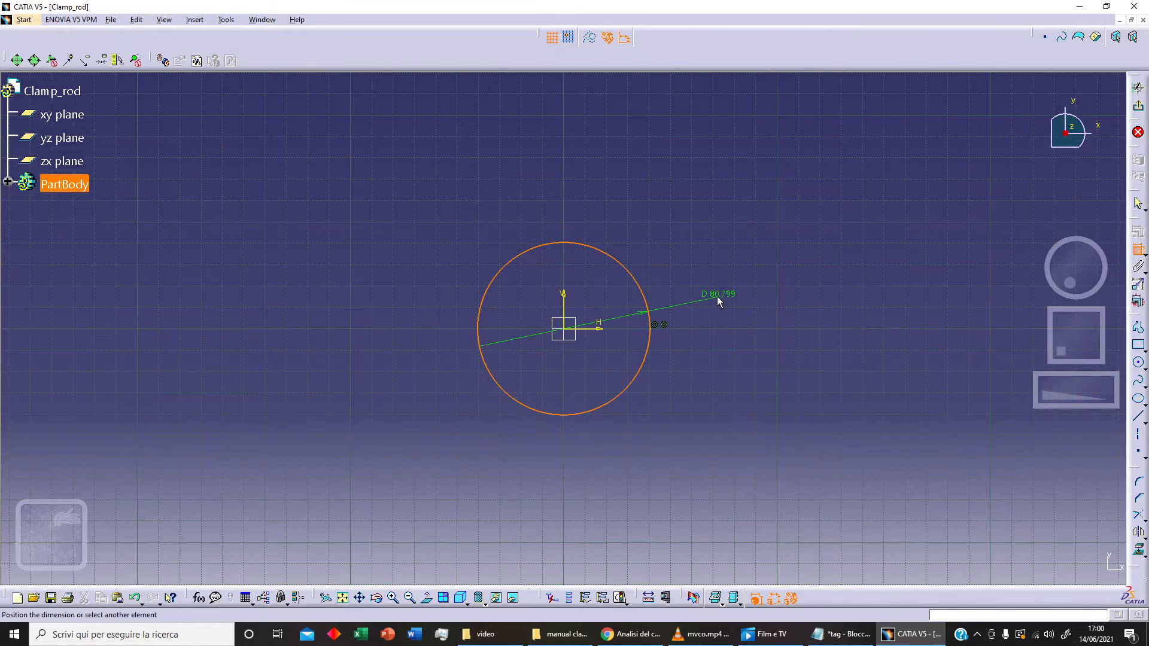
{"action": "left_click", "coordinate": [718, 296]}
{"action": "double_click", "coordinate": [727, 296]}
{"action": "type", "text": "10"}
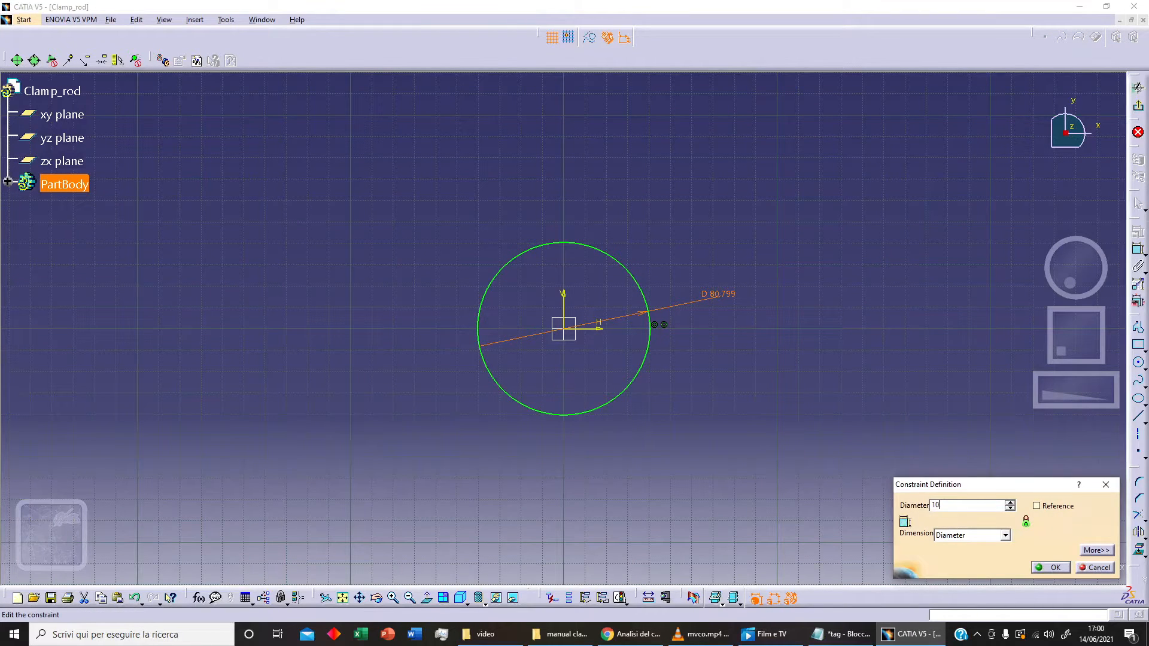
{"action": "key", "text": "Return"}
{"action": "middle_click_drag", "start_coordinate": [695, 446], "coordinate": [692, 339]}
{"action": "left_click_drag", "start_coordinate": [838, 269], "coordinate": [670, 304]}
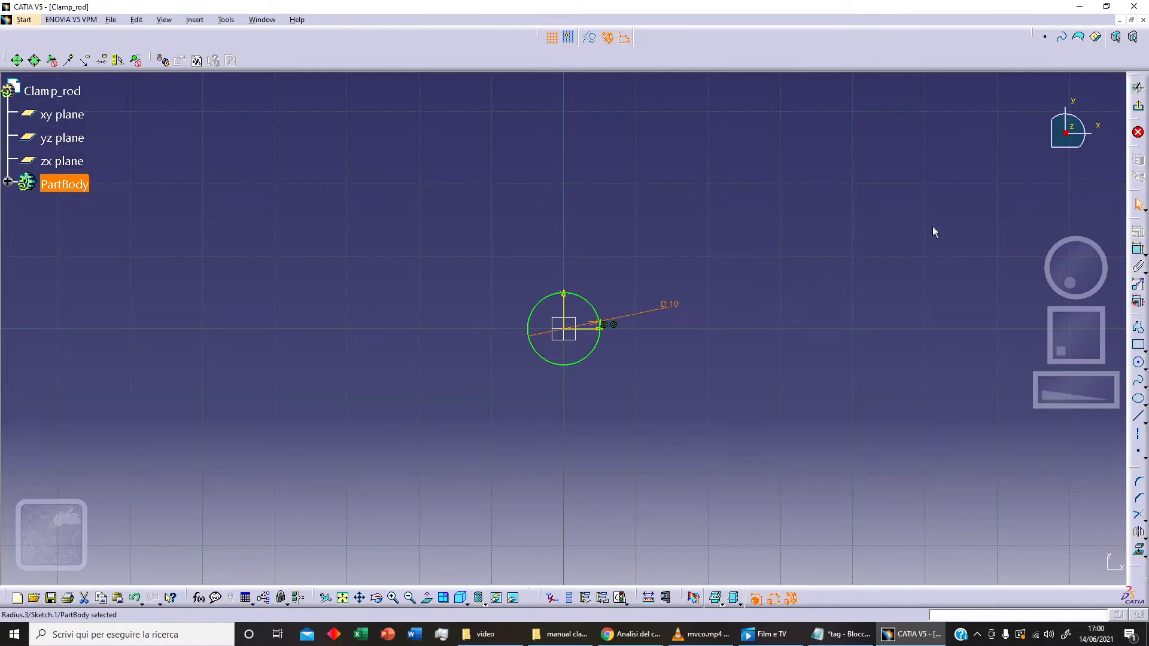
{"action": "left_click", "coordinate": [1139, 108]}
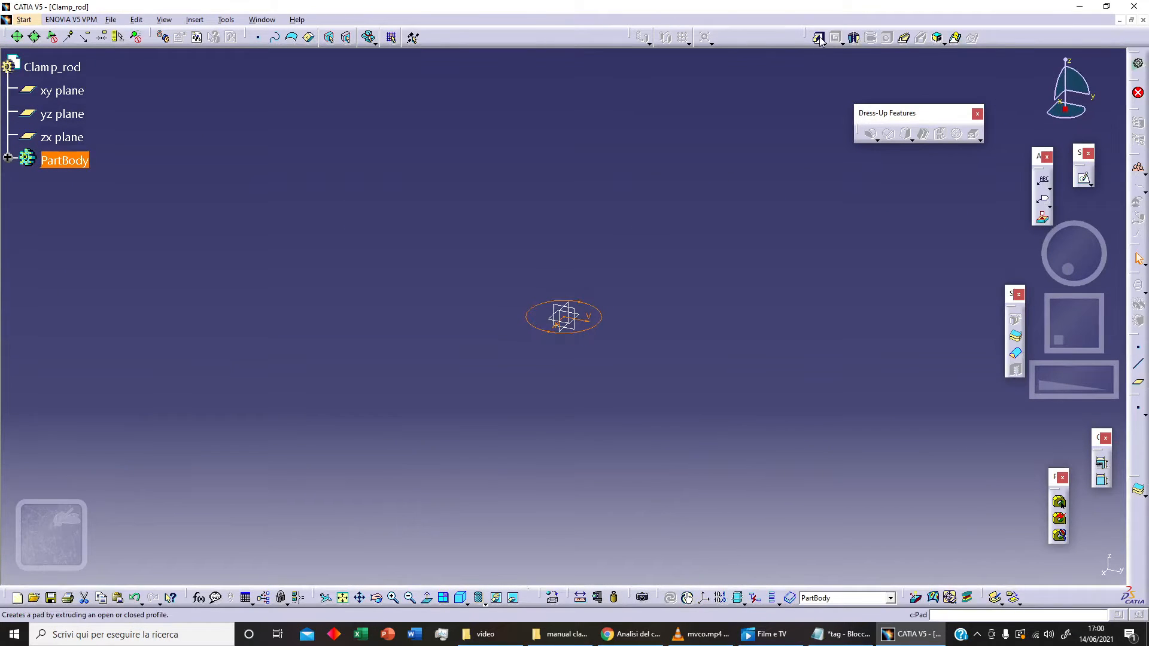
Pad the circular profile to a length of 130 mm.
{"action": "left_click", "coordinate": [818, 38]}
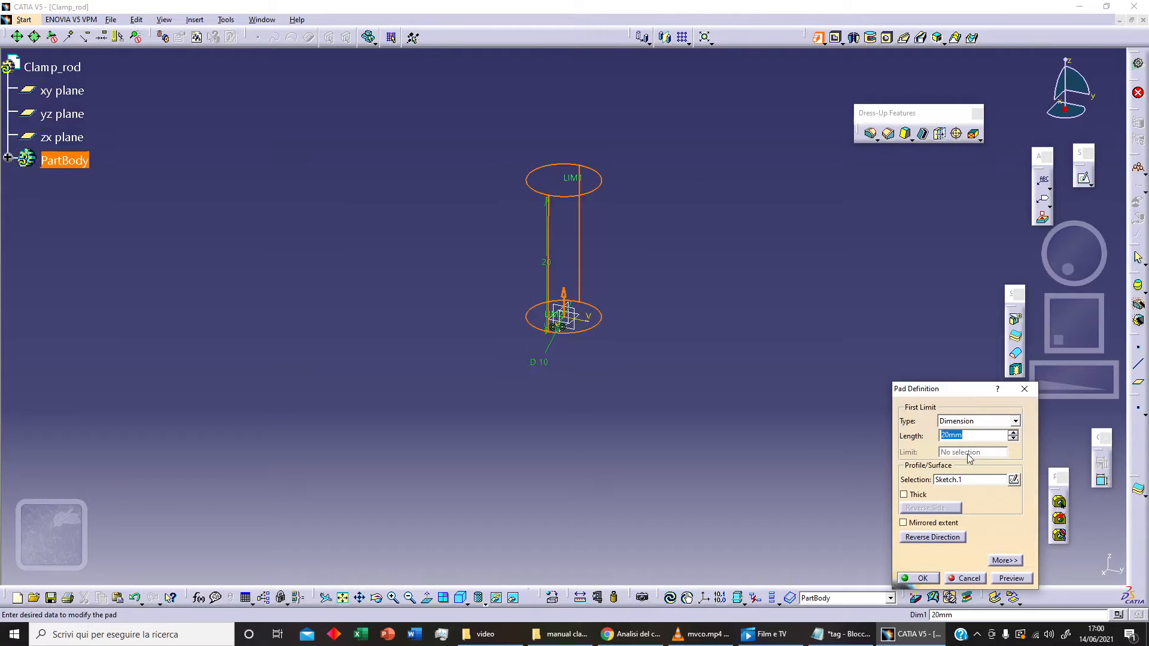
{"action": "type", "text": "130"}
{"action": "left_click", "coordinate": [1007, 579]}
{"action": "left_click", "coordinate": [918, 577]}
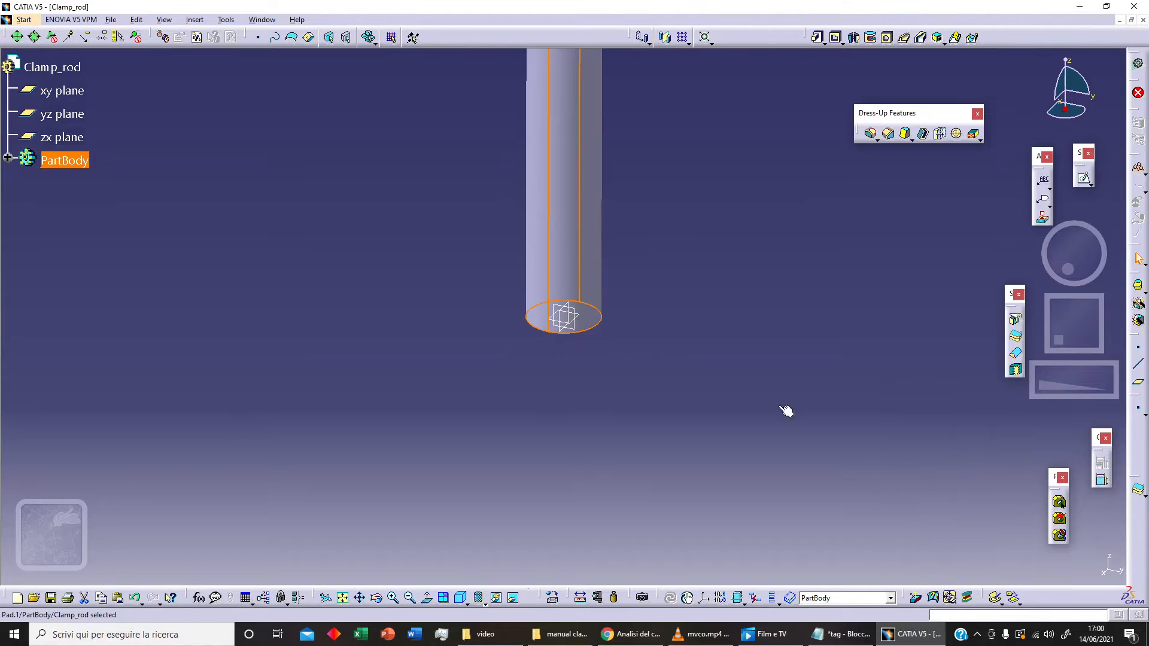
Start a sketch on the rod's upper end face and project the face's circular edge into it.
{"action": "middle_click_drag", "start_coordinate": [709, 226], "coordinate": [674, 398]}
{"action": "left_click", "coordinate": [673, 336]}
{"action": "middle_click_drag", "start_coordinate": [623, 194], "coordinate": [576, 334]}
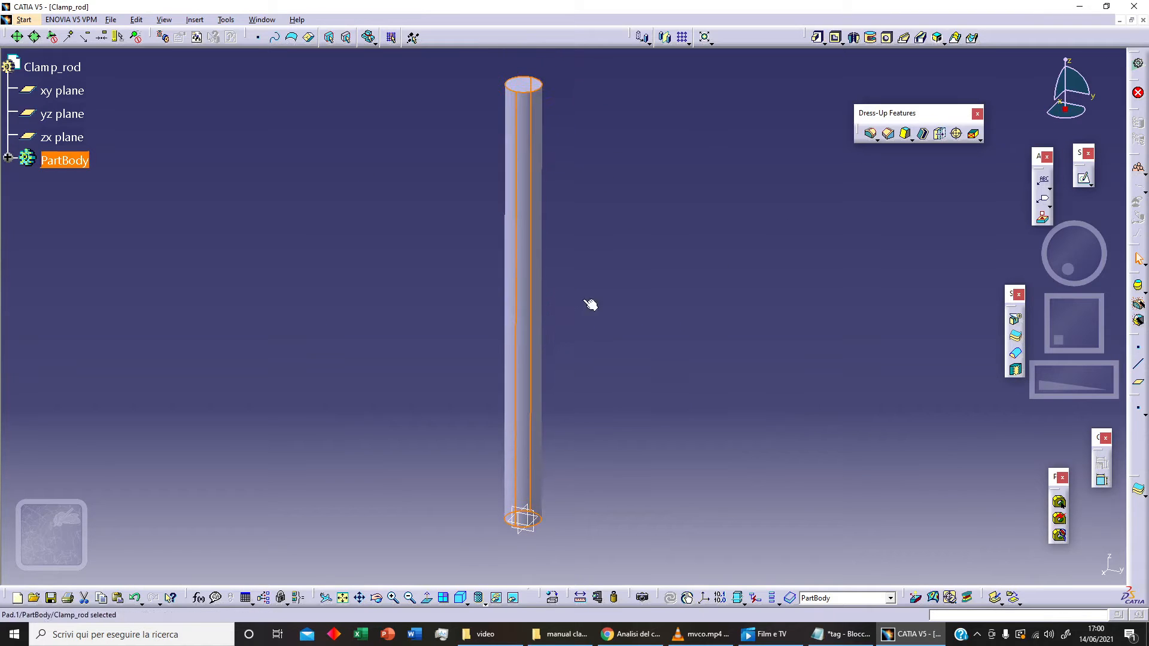
{"action": "left_click", "coordinate": [660, 344]}
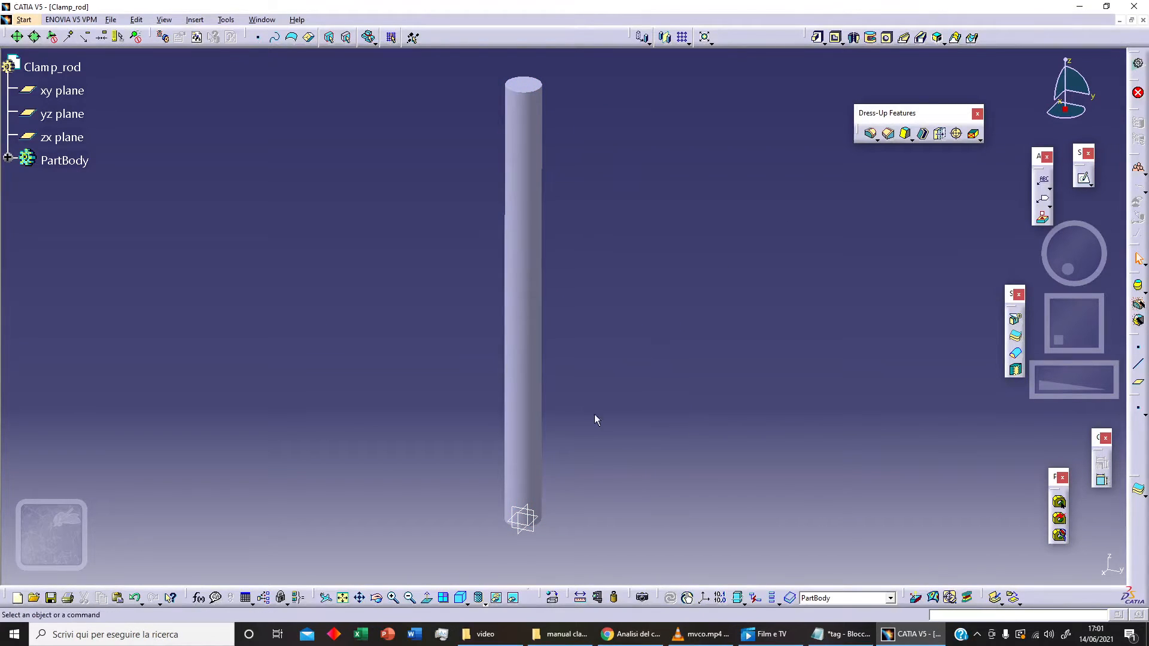
{"action": "left_click", "coordinate": [531, 84]}
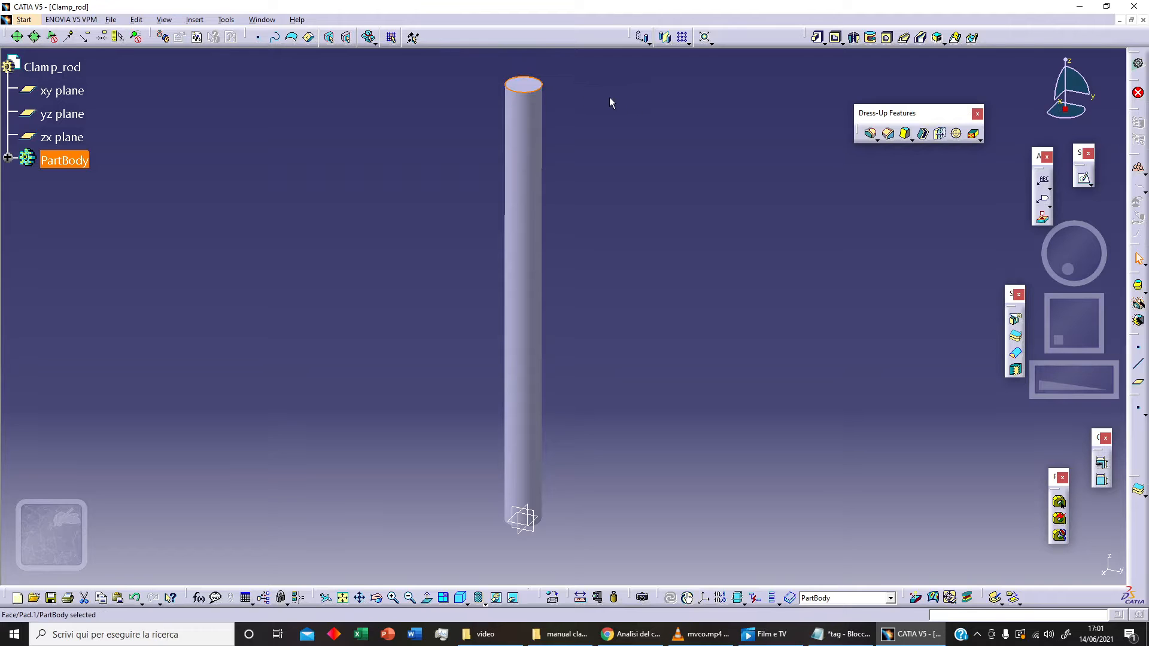
{"action": "left_click", "coordinate": [1083, 178]}
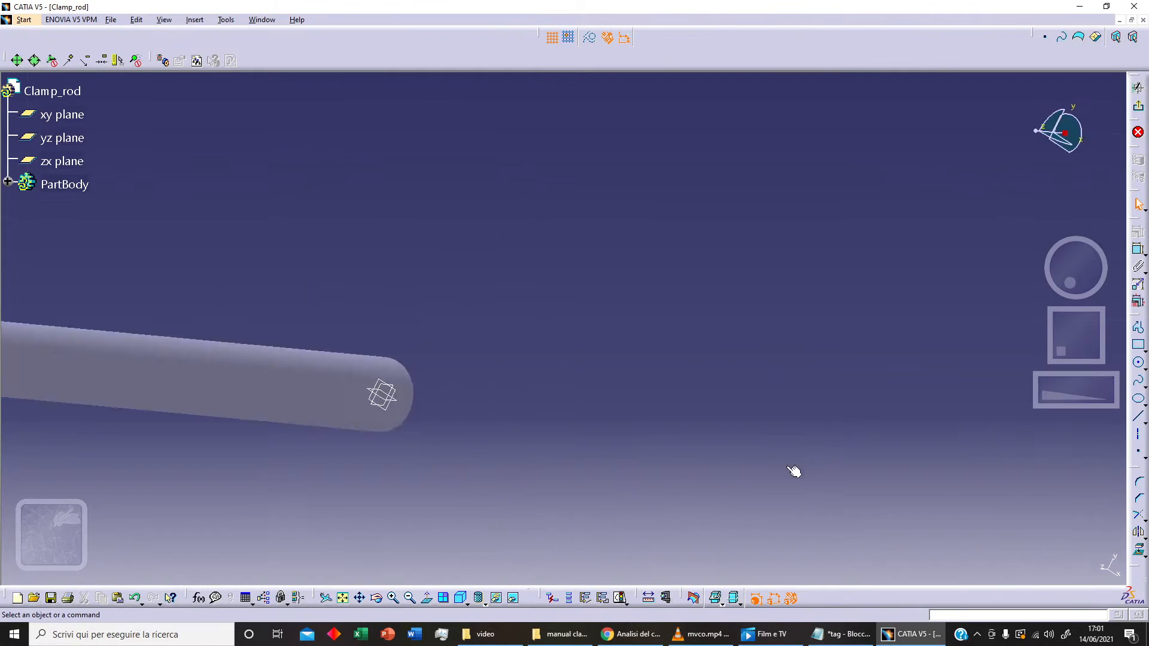
{"action": "left_click", "coordinate": [348, 601]}
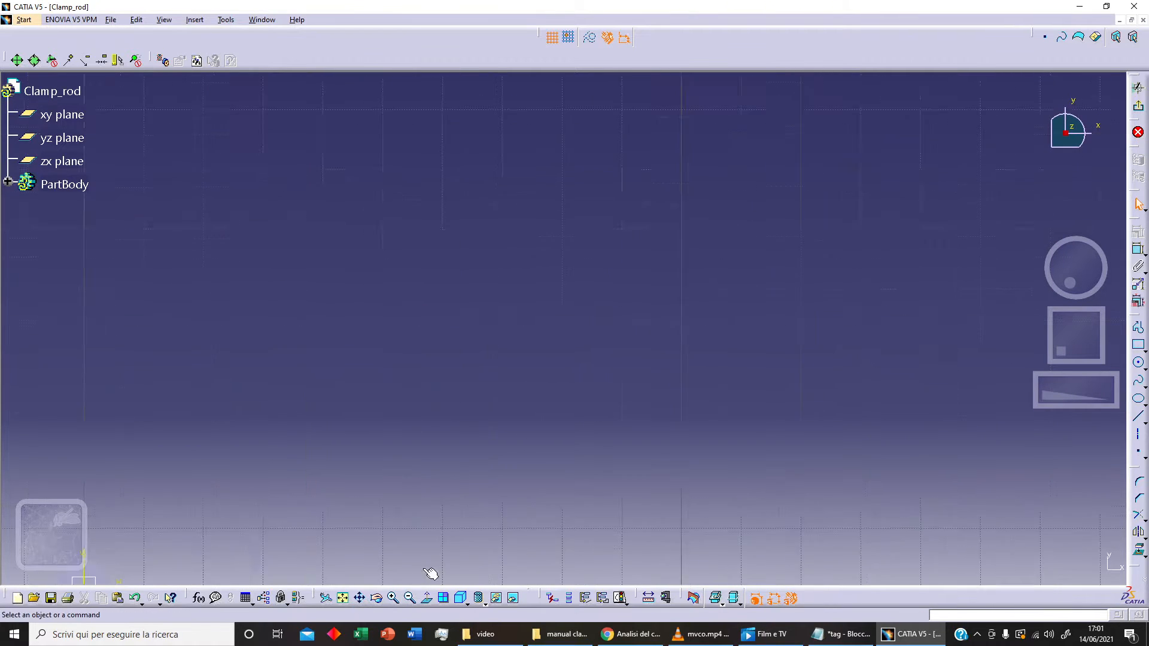
{"action": "middle_click_drag", "start_coordinate": [594, 436], "coordinate": [649, 293], "text": "ctrl"}
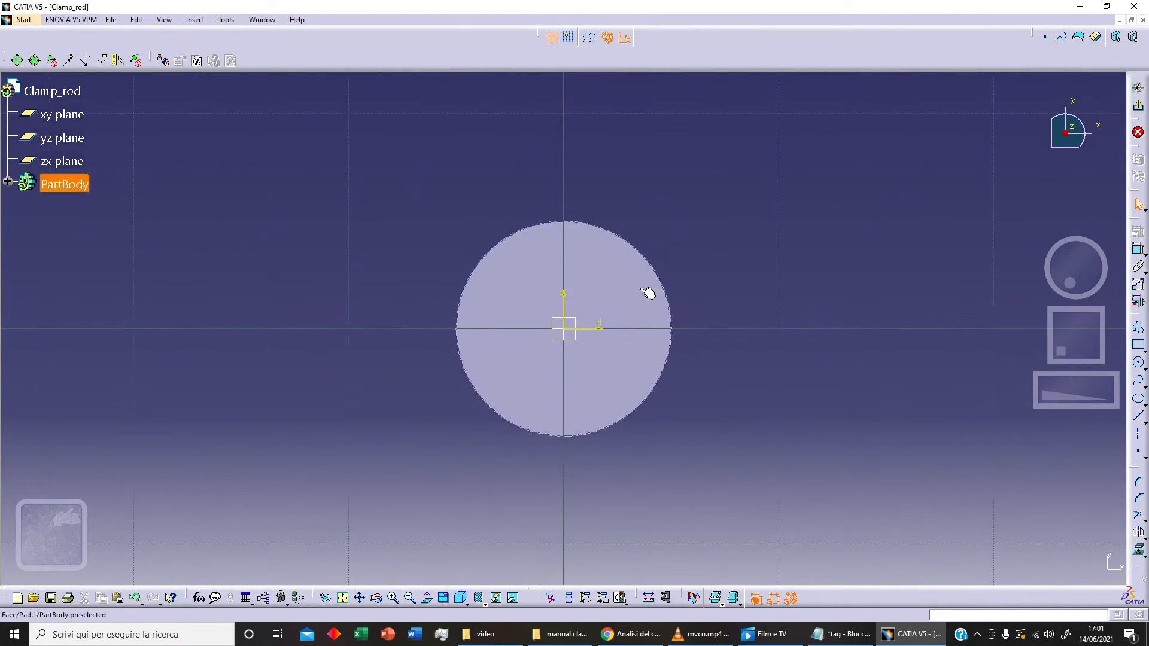
{"action": "left_click", "coordinate": [639, 364]}
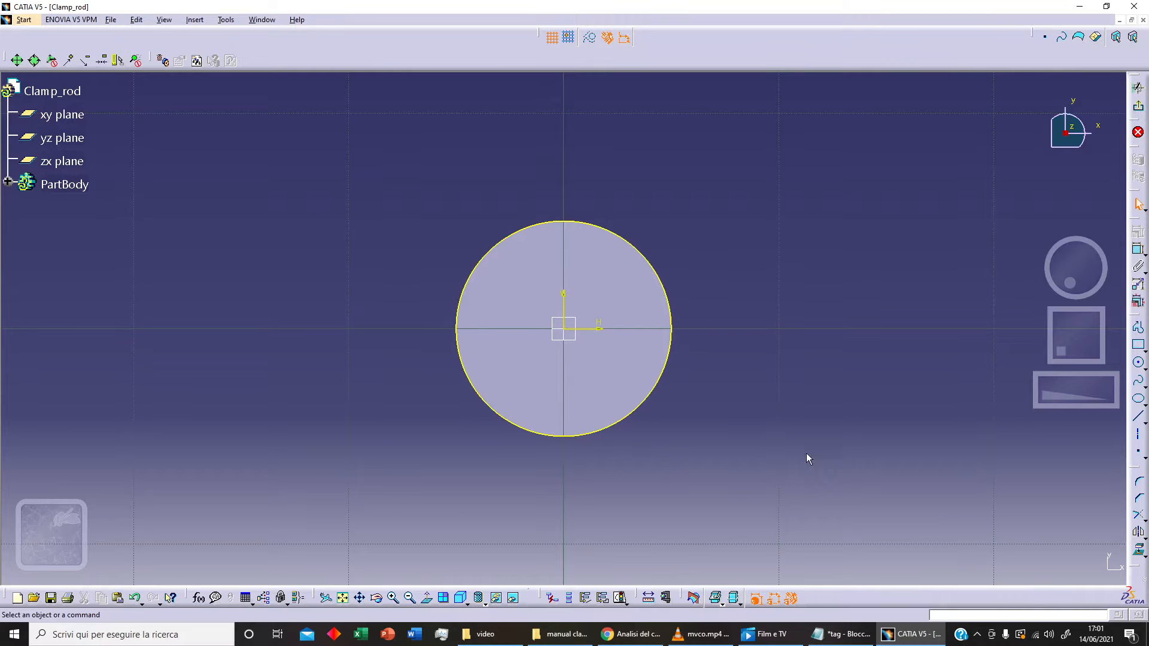
Draw a circle beside the projected outline and dimension its diameter to 6 mm.
{"action": "left_click", "coordinate": [1136, 362]}
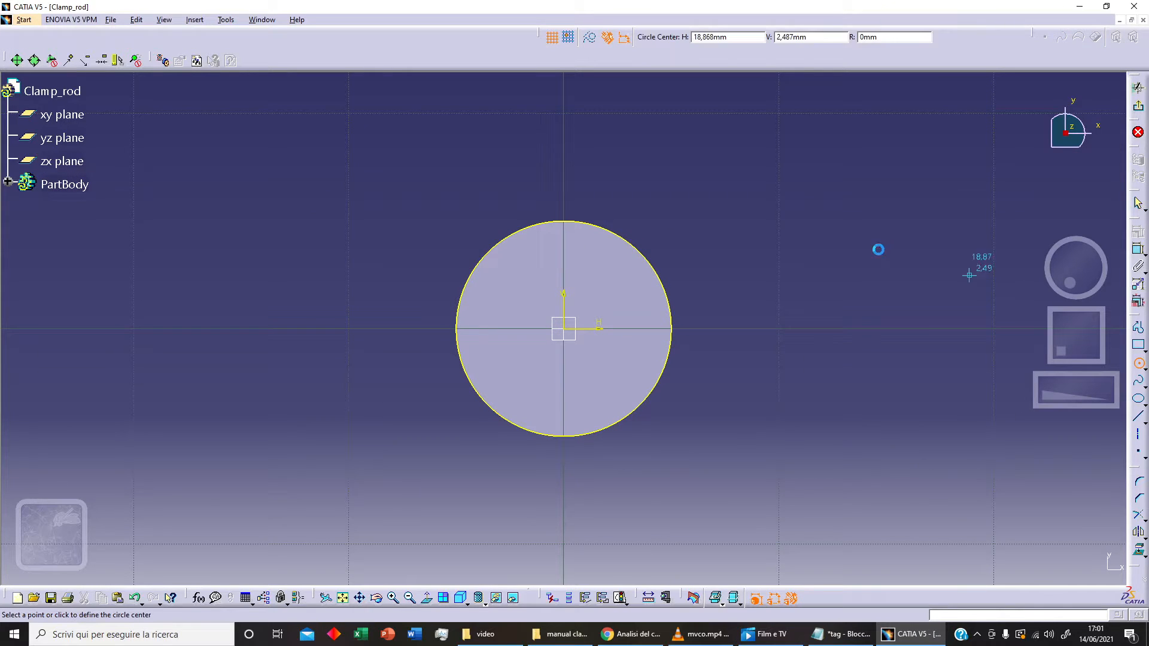
{"action": "left_click", "coordinate": [812, 222]}
{"action": "left_click", "coordinate": [841, 251]}
{"action": "left_click", "coordinate": [1137, 249]}
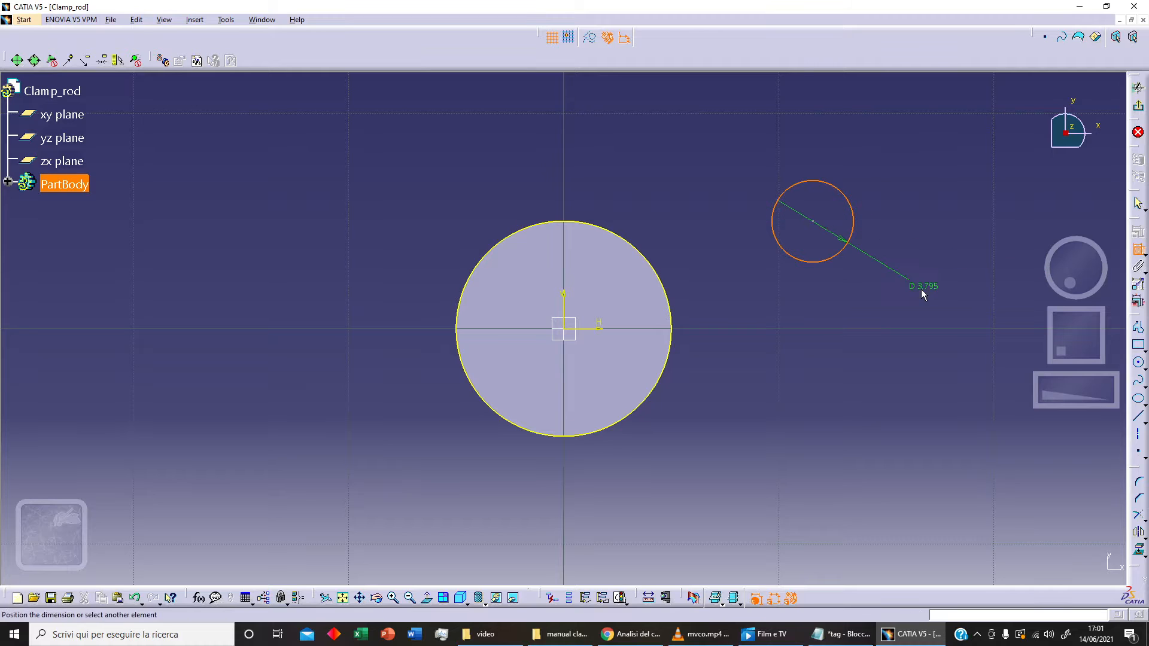
{"action": "double_click", "coordinate": [912, 282]}
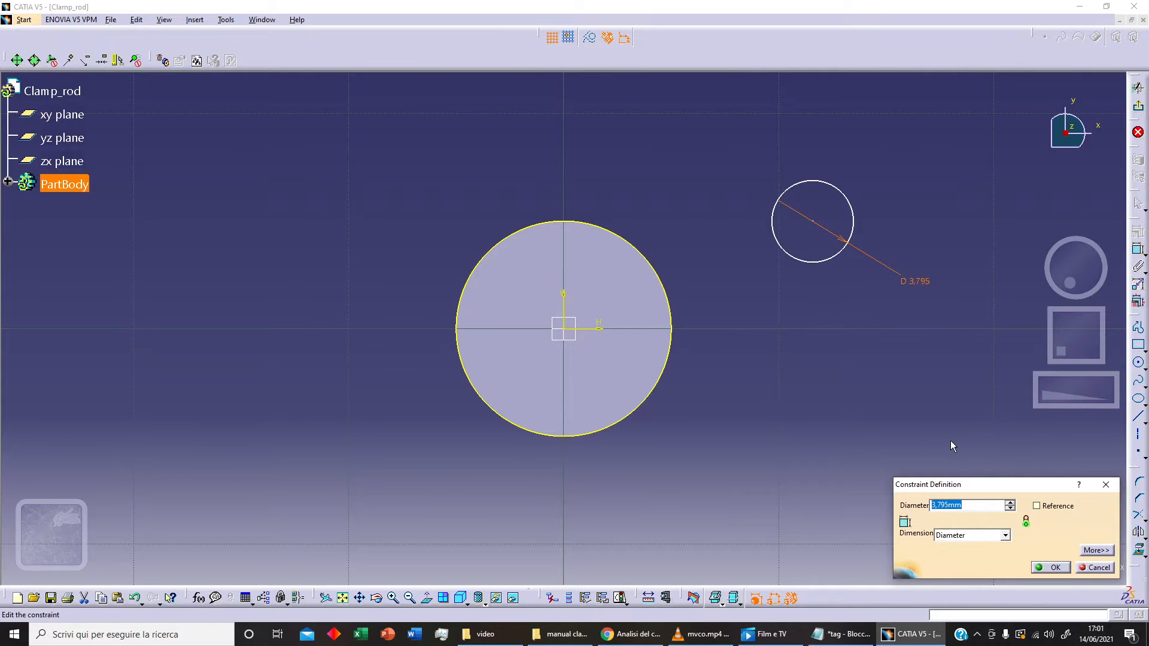
{"action": "type", "text": "6"}
{"action": "key", "text": "Return"}
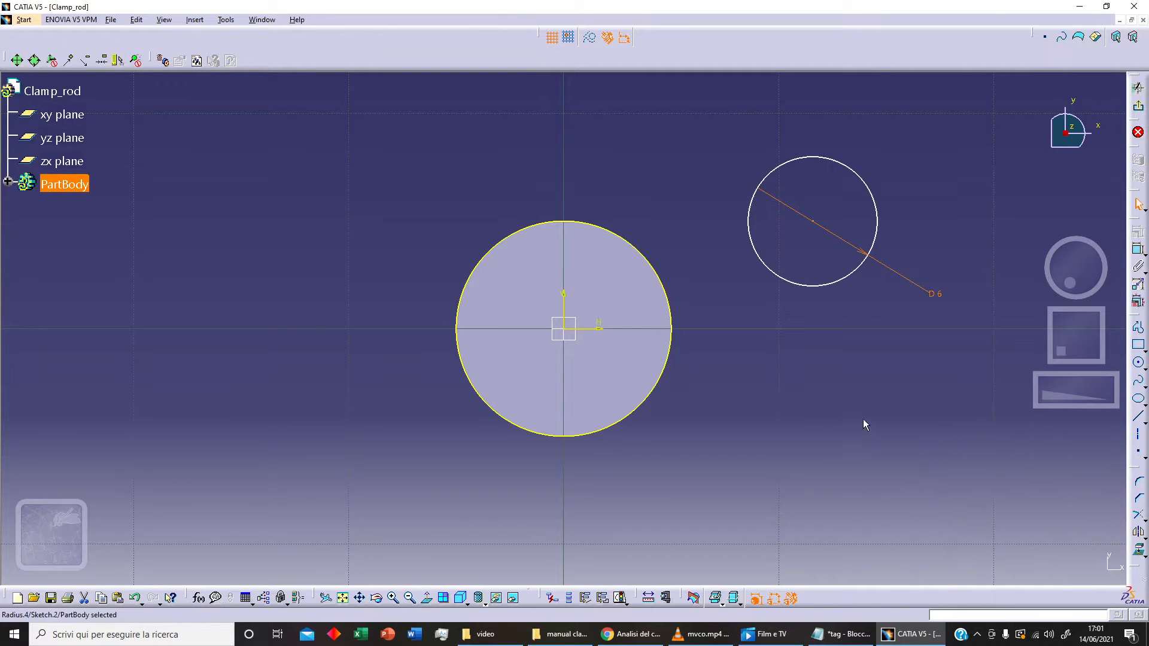
Make the 6 mm circle concentric with the projected rod outline and exit the sketch.
{"action": "left_click", "coordinate": [825, 286]}
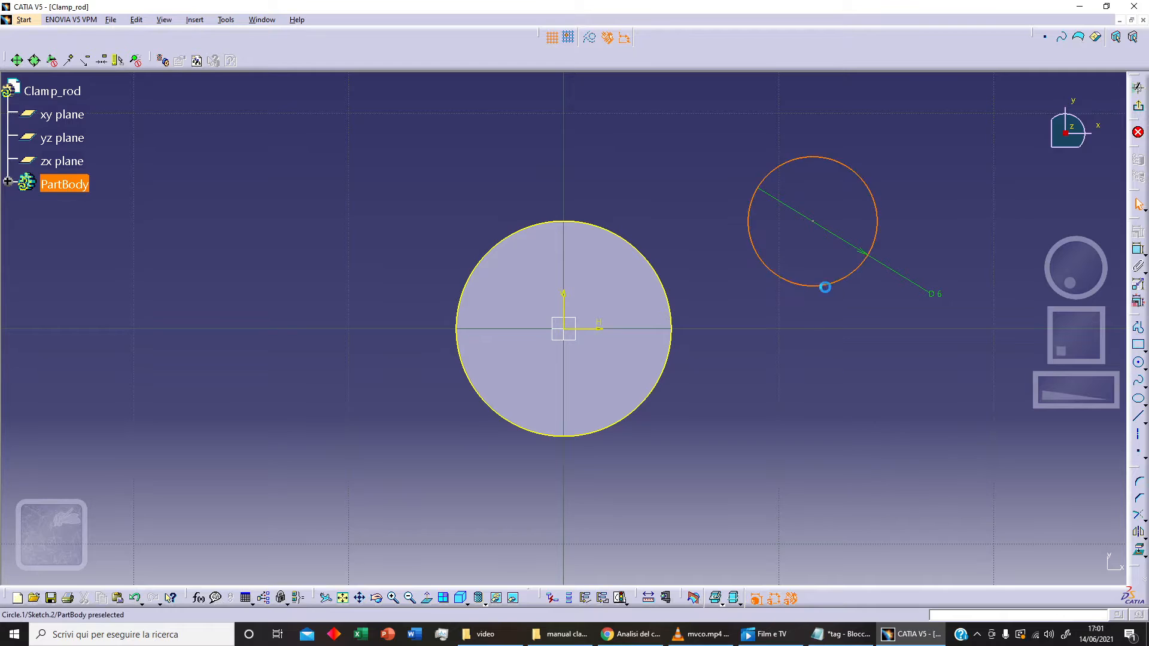
{"action": "left_click", "coordinate": [661, 395], "text": "ctrl"}
{"action": "left_click", "coordinate": [1138, 231]}
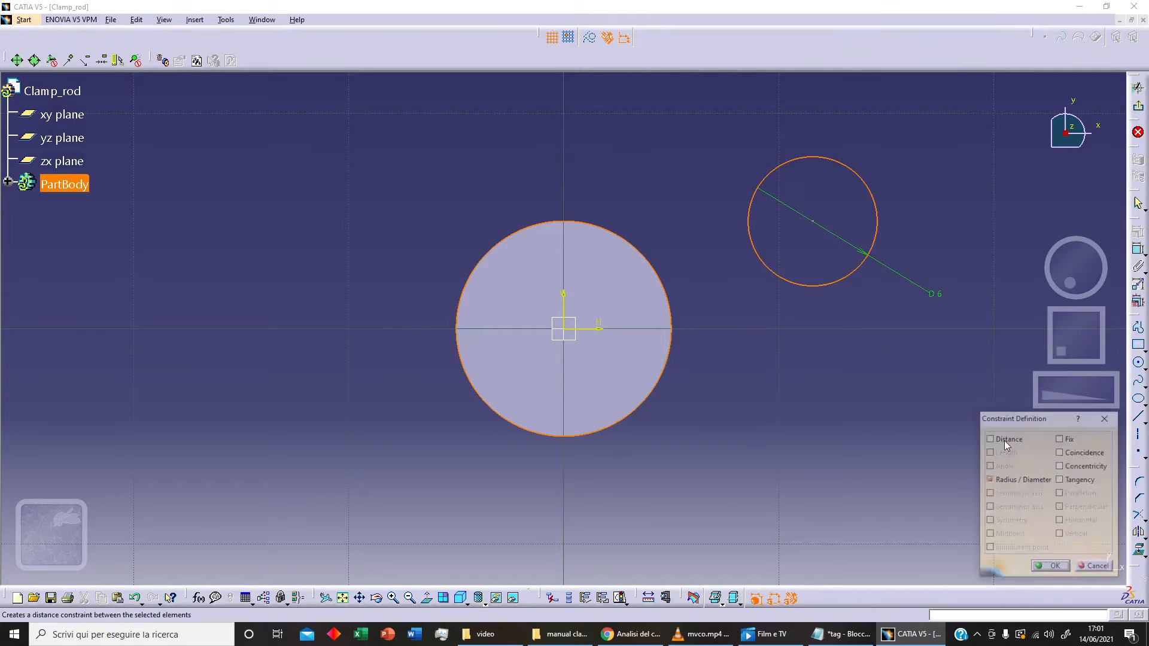
{"action": "left_click", "coordinate": [1059, 466]}
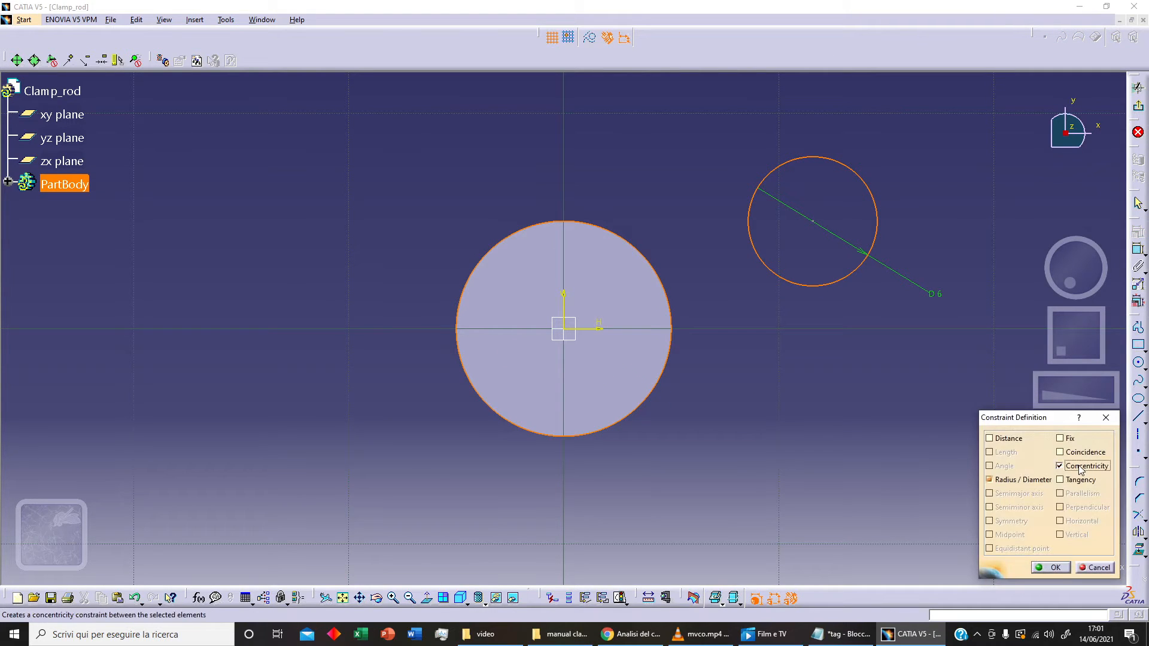
{"action": "left_click", "coordinate": [1053, 567]}
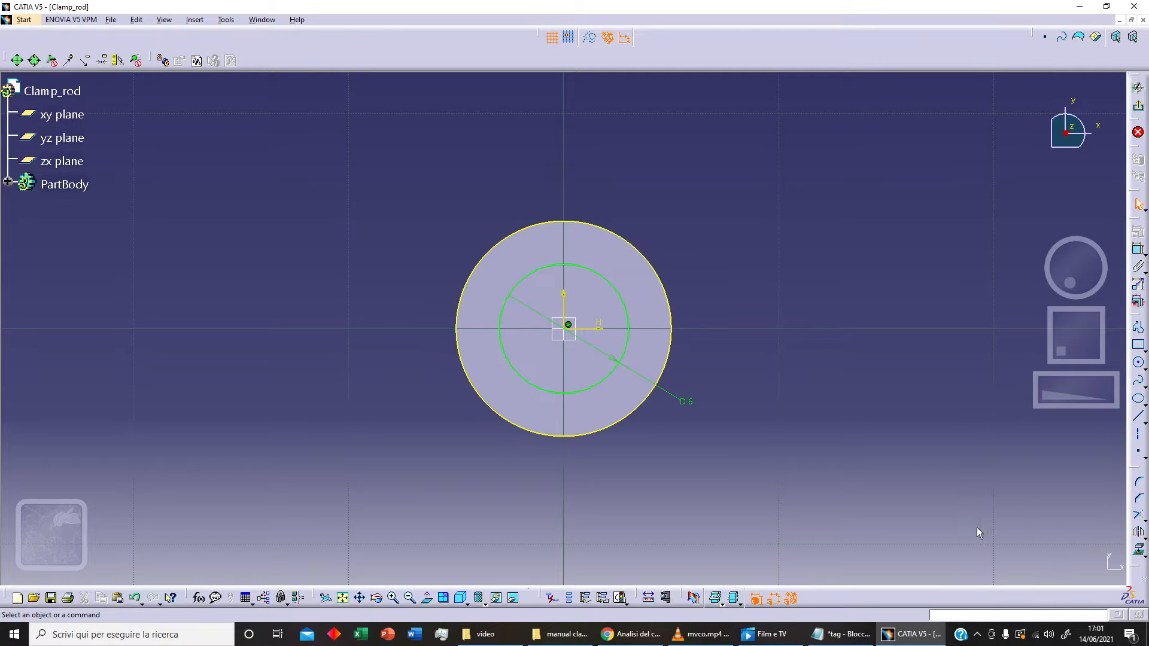
{"action": "left_click", "coordinate": [1138, 107]}
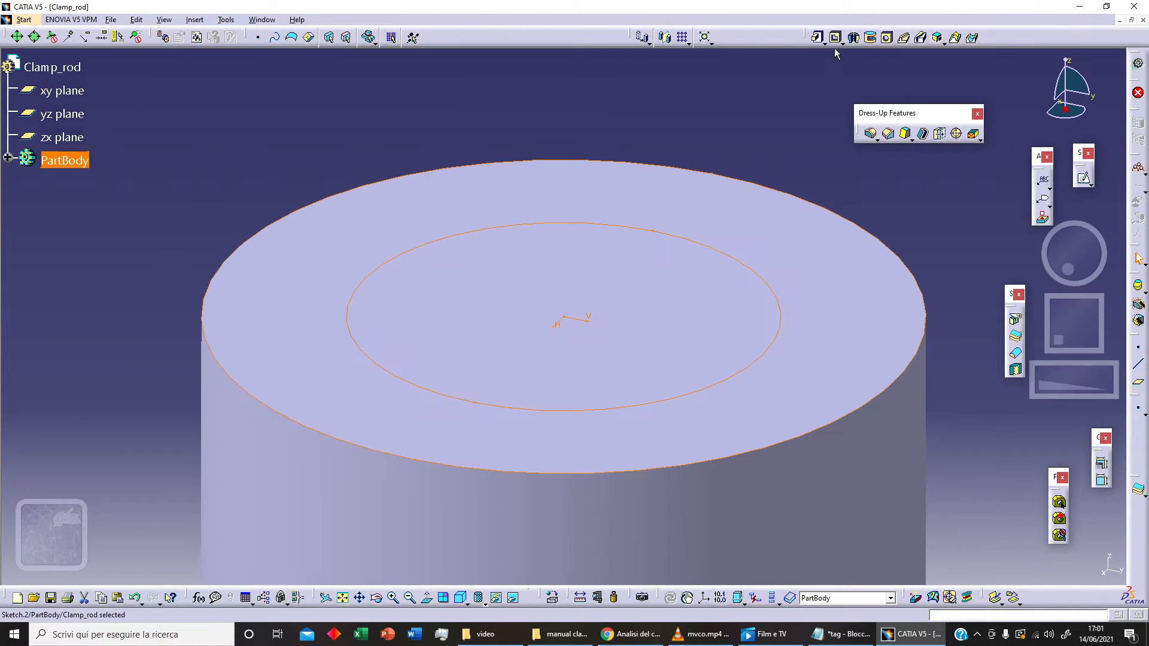
Pocket the ring between the two sketched circles 18 mm deep at the rod's upper end.
{"action": "left_click", "coordinate": [836, 39]}
{"action": "mouse_move", "coordinate": [692, 346]}
{"action": "middle_mouse_down"}
{"action": "mouse_move", "coordinate": [701, 448]}
{"action": "mouse_move", "coordinate": [682, 347]}
{"action": "middle_mouse_up"}
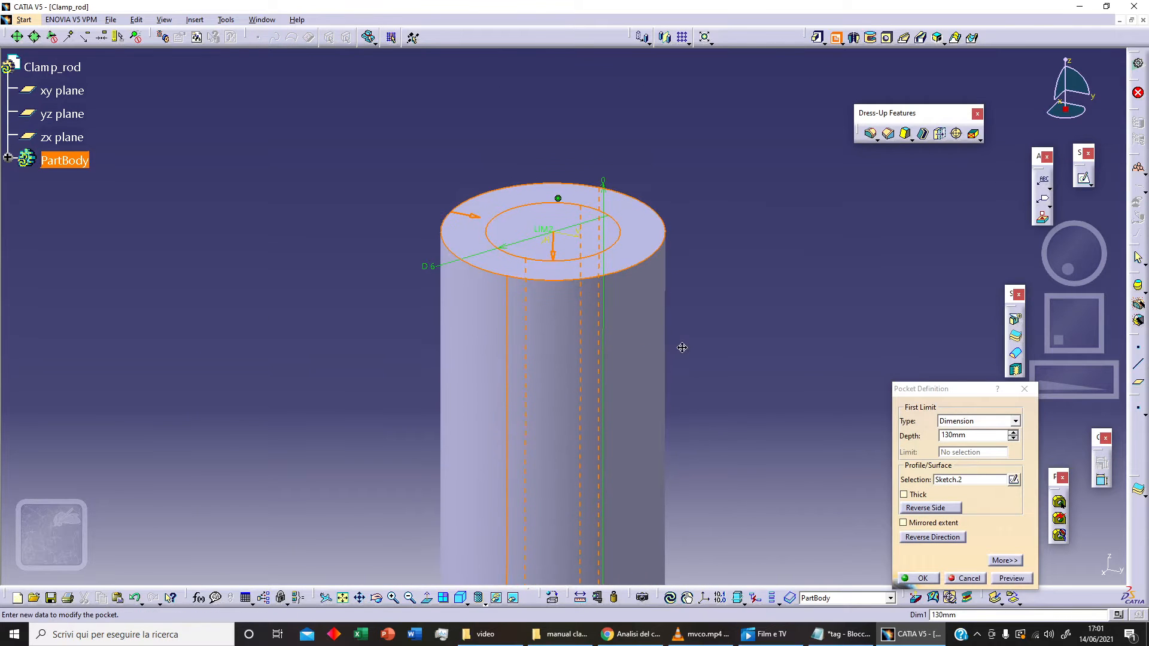
{"action": "left_click", "coordinate": [919, 442]}
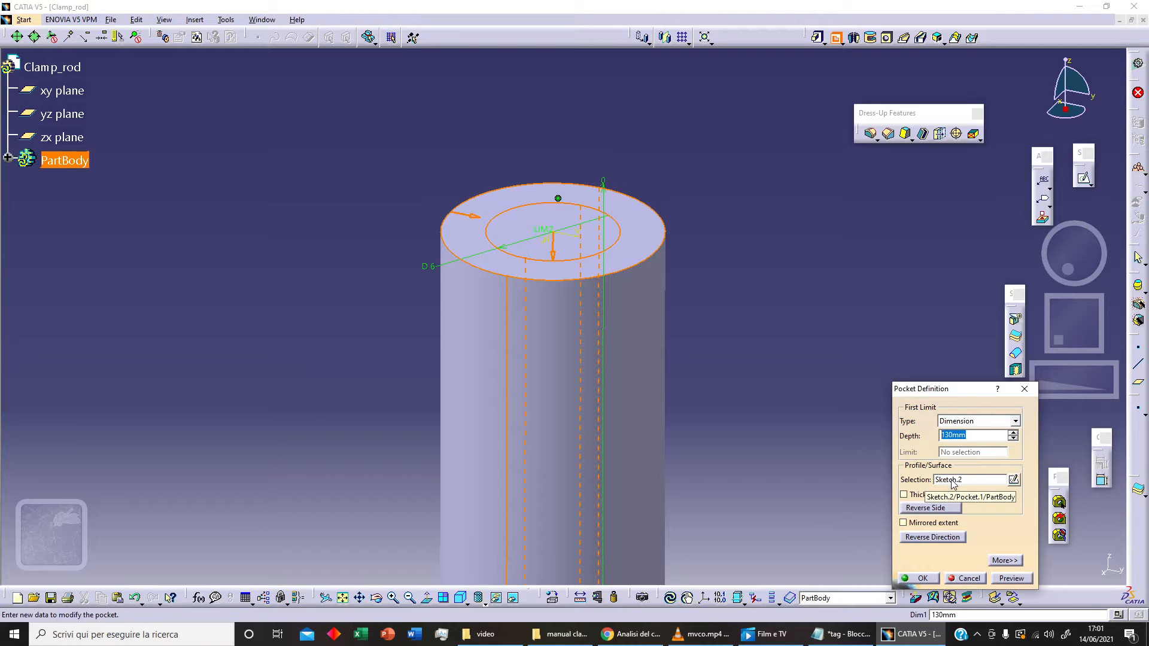
{"action": "type", "text": "18"}
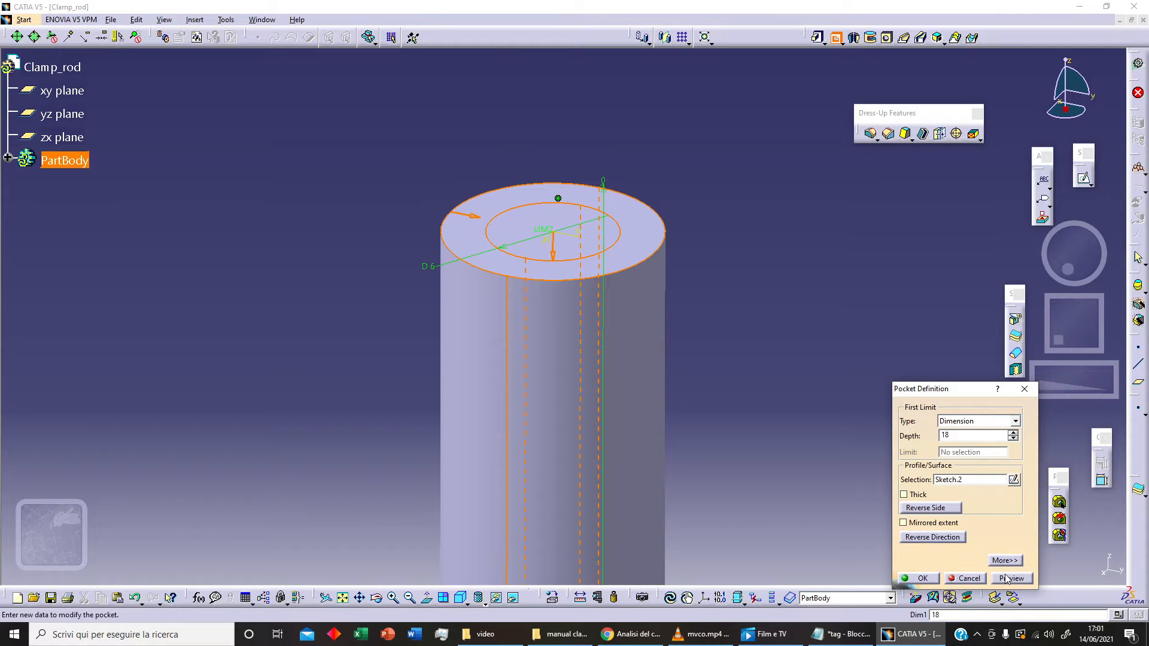
{"action": "left_click", "coordinate": [1008, 578]}
{"action": "left_click", "coordinate": [929, 579]}
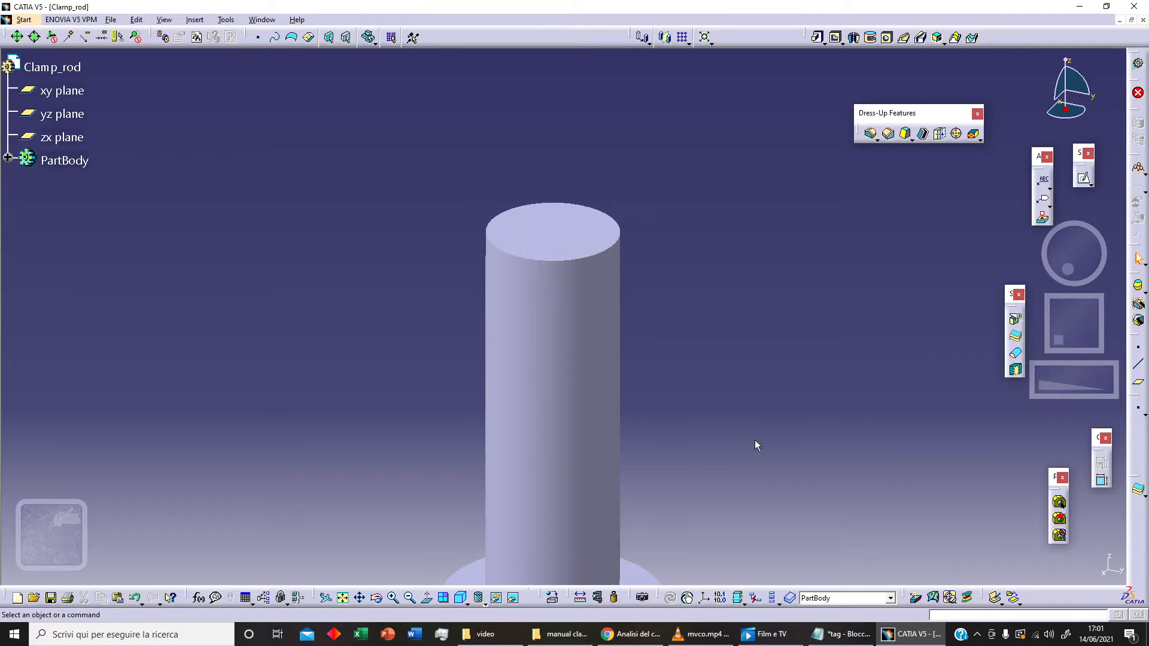
Start a sketch on the end face of the reduced 6 mm section and project its circular edge into it.
{"action": "middle_click_drag", "start_coordinate": [719, 456], "coordinate": [735, 343]}
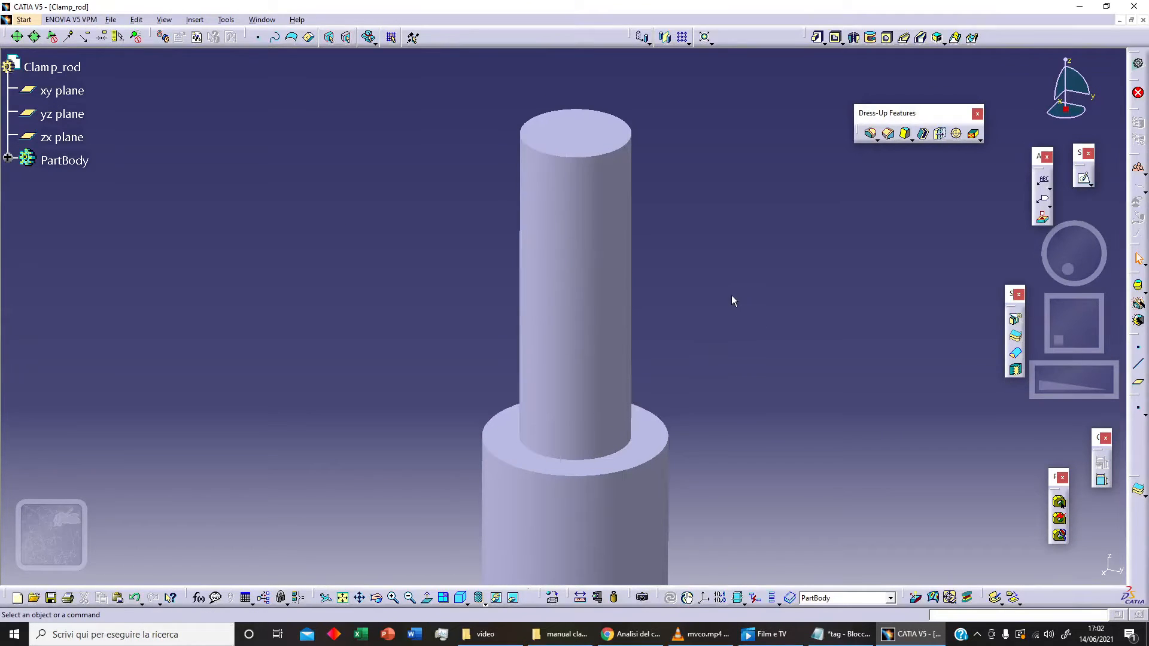
{"action": "left_click", "coordinate": [576, 134]}
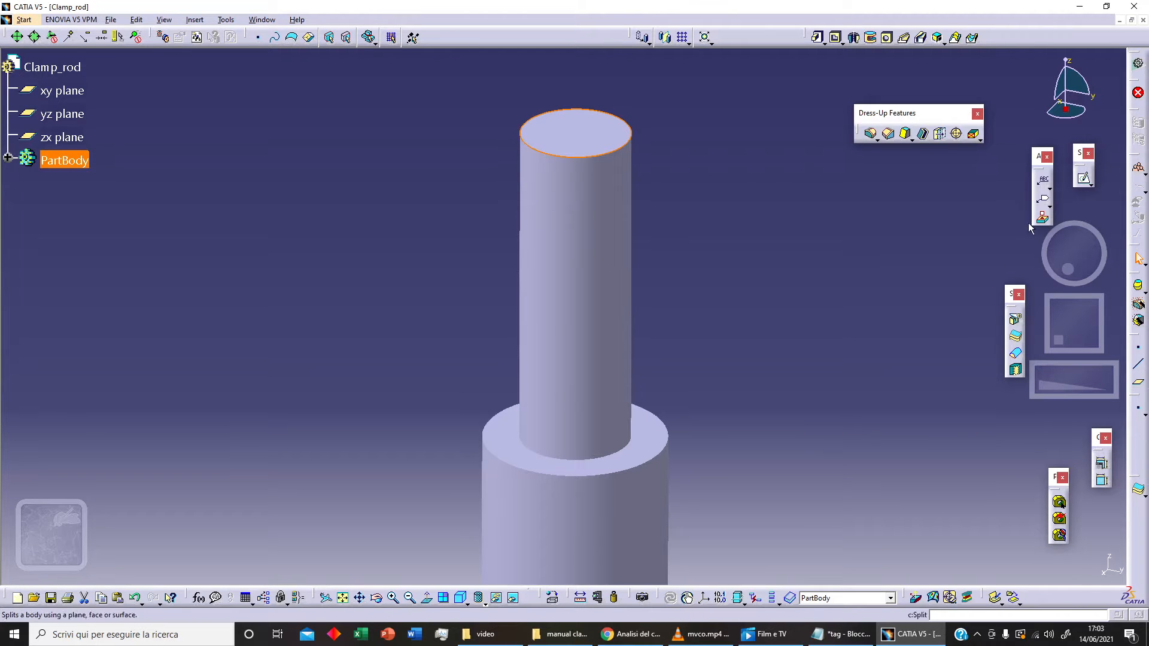
{"action": "left_click", "coordinate": [1084, 178]}
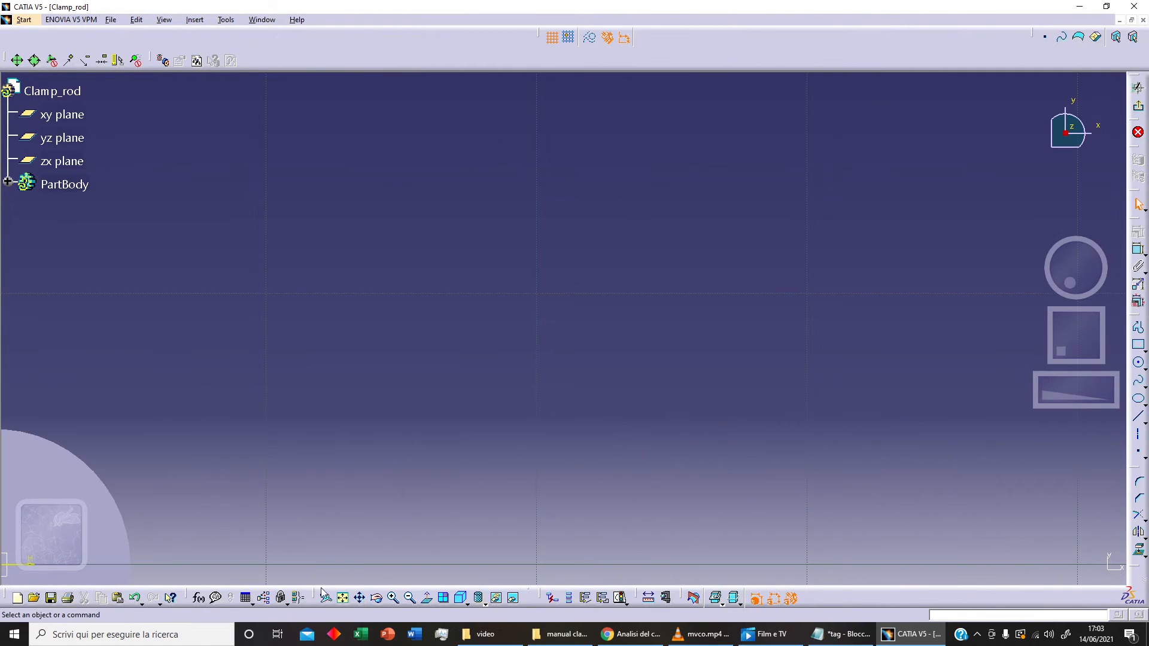
{"action": "left_click", "coordinate": [381, 385]}
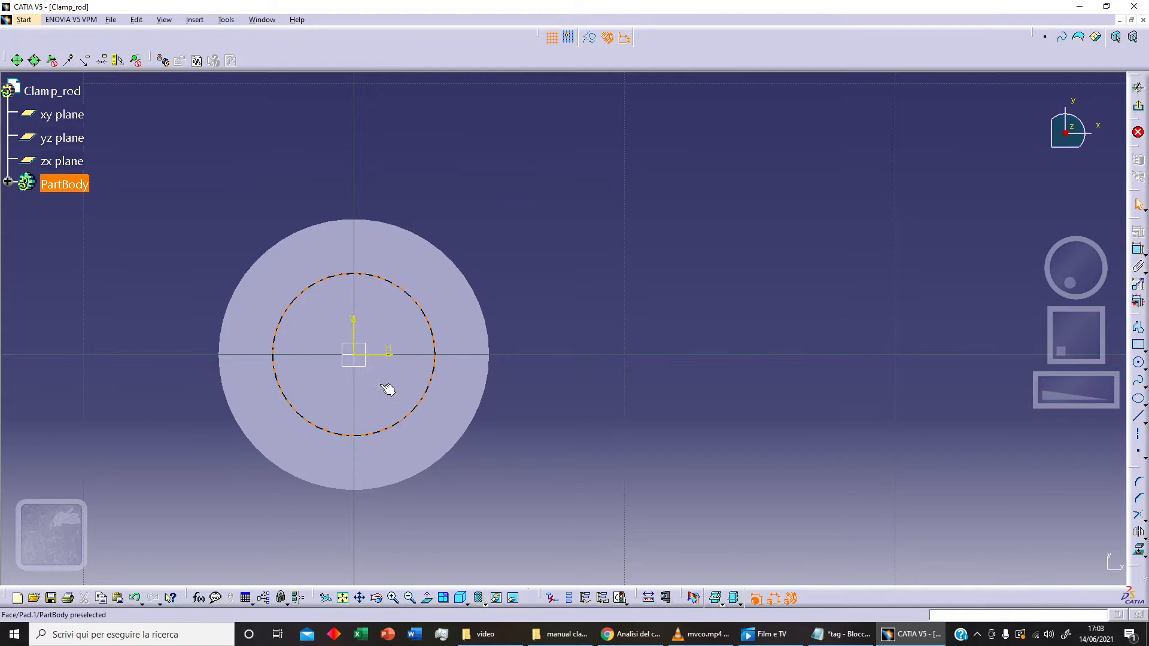
{"action": "left_click", "coordinate": [1138, 556]}
{"action": "middle_click_drag", "start_coordinate": [479, 478], "coordinate": [473, 348]}
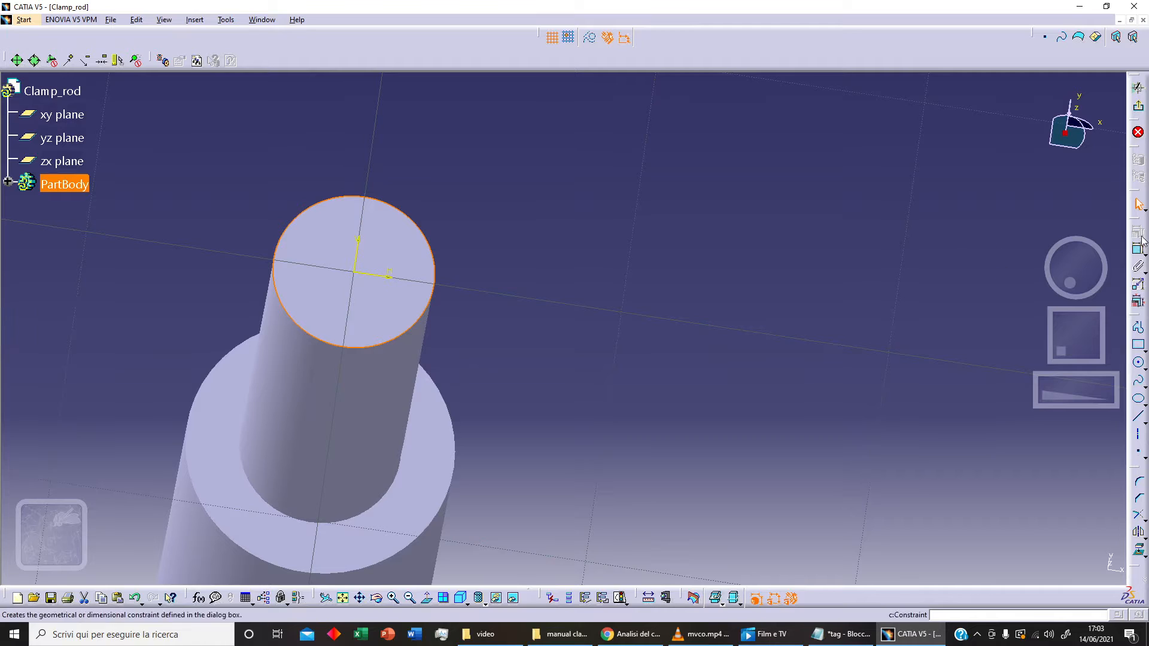
Draw a circle beside the projected edge of the reduced section and dimension its diameter to 5 mm.
{"action": "left_click", "coordinate": [1138, 362]}
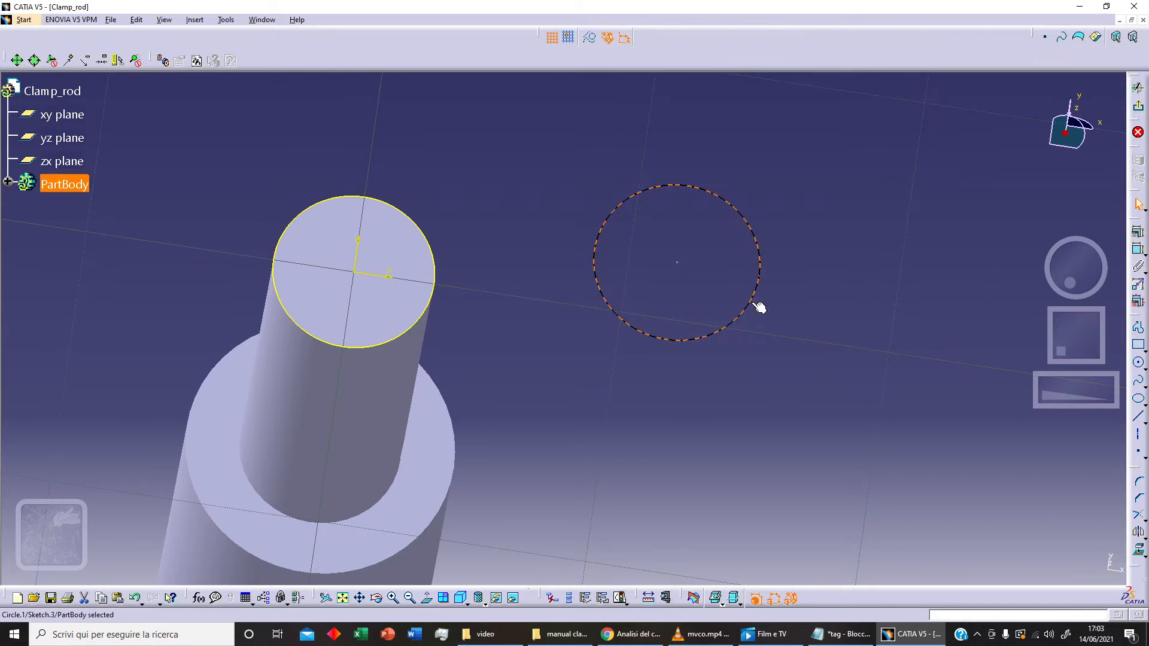
{"action": "left_click", "coordinate": [752, 305]}
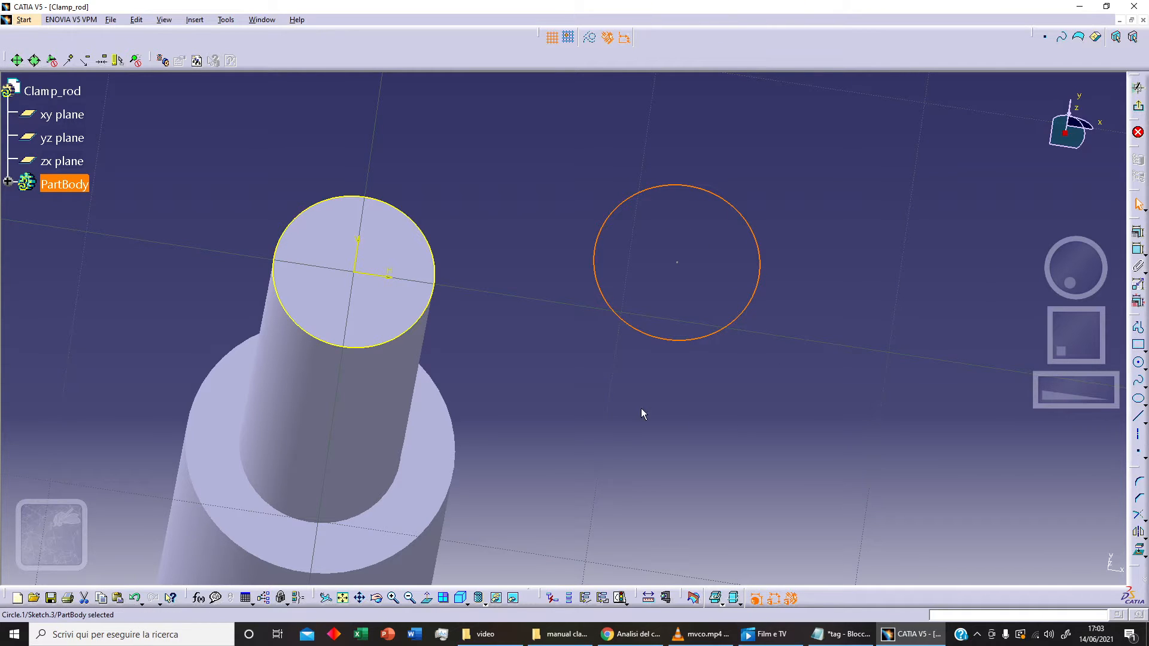
{"action": "left_click", "coordinate": [1138, 249]}
{"action": "left_click", "coordinate": [871, 267]}
{"action": "double_click", "coordinate": [872, 261]}
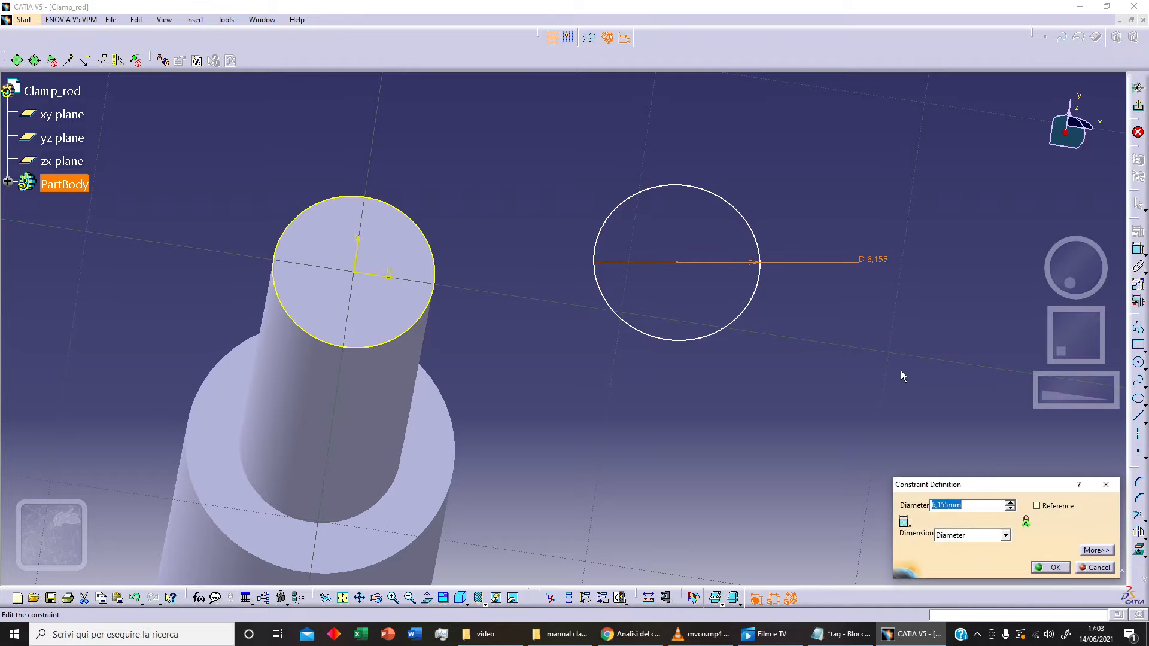
{"action": "type", "text": "5"}
{"action": "key", "text": "Return"}
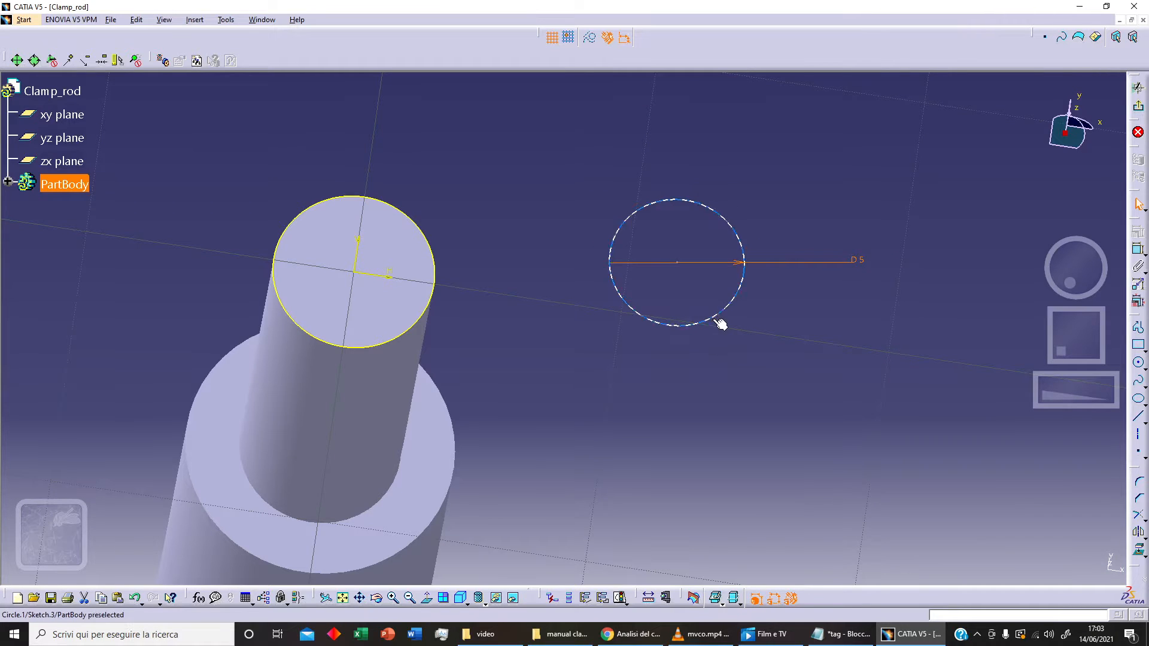
Make the 5 mm circle concentric with the projected edge and exit the sketch.
{"action": "left_click", "coordinate": [397, 342], "text": "ctrl"}
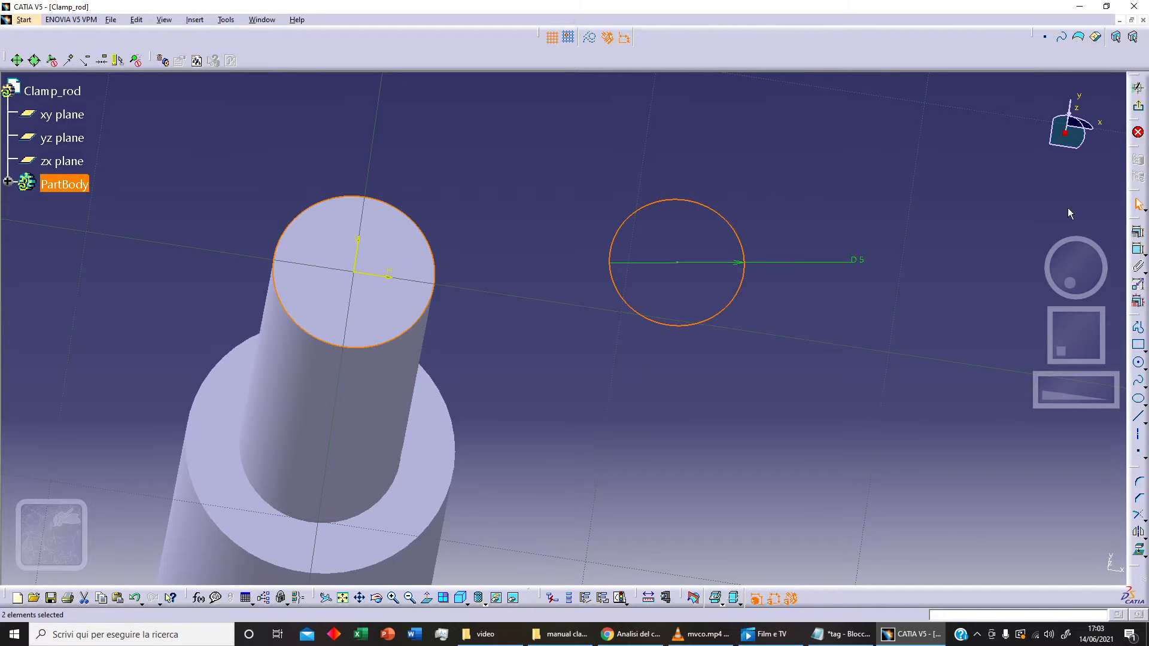
{"action": "left_click", "coordinate": [1137, 232]}
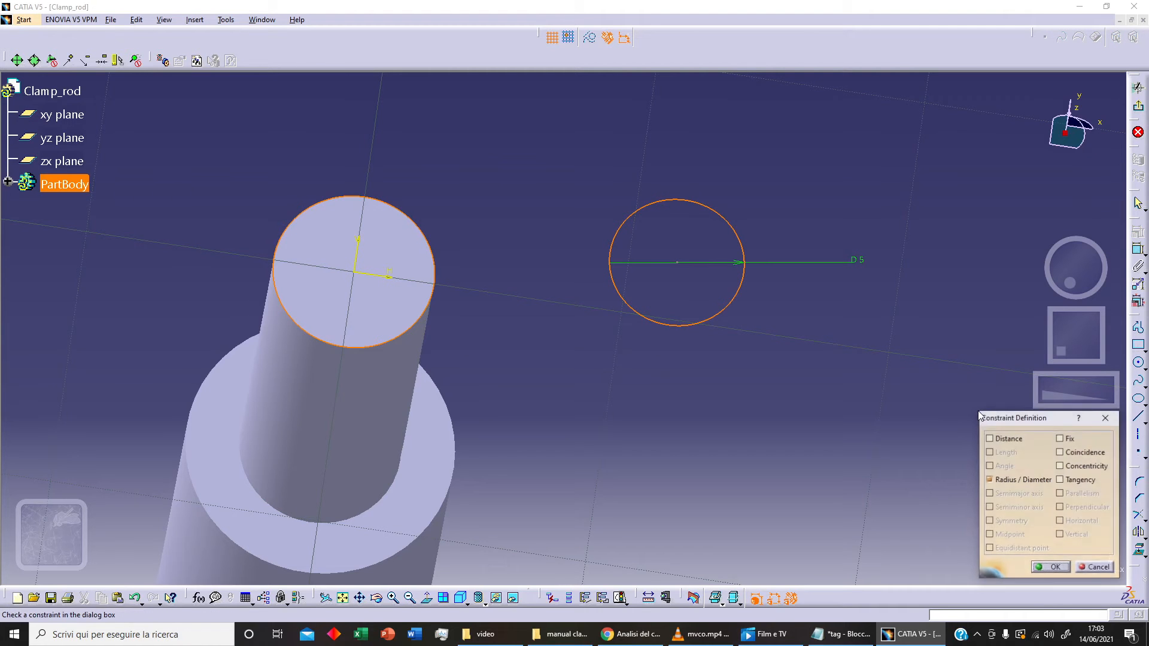
{"action": "left_click", "coordinate": [1086, 466]}
{"action": "left_click", "coordinate": [1050, 568]}
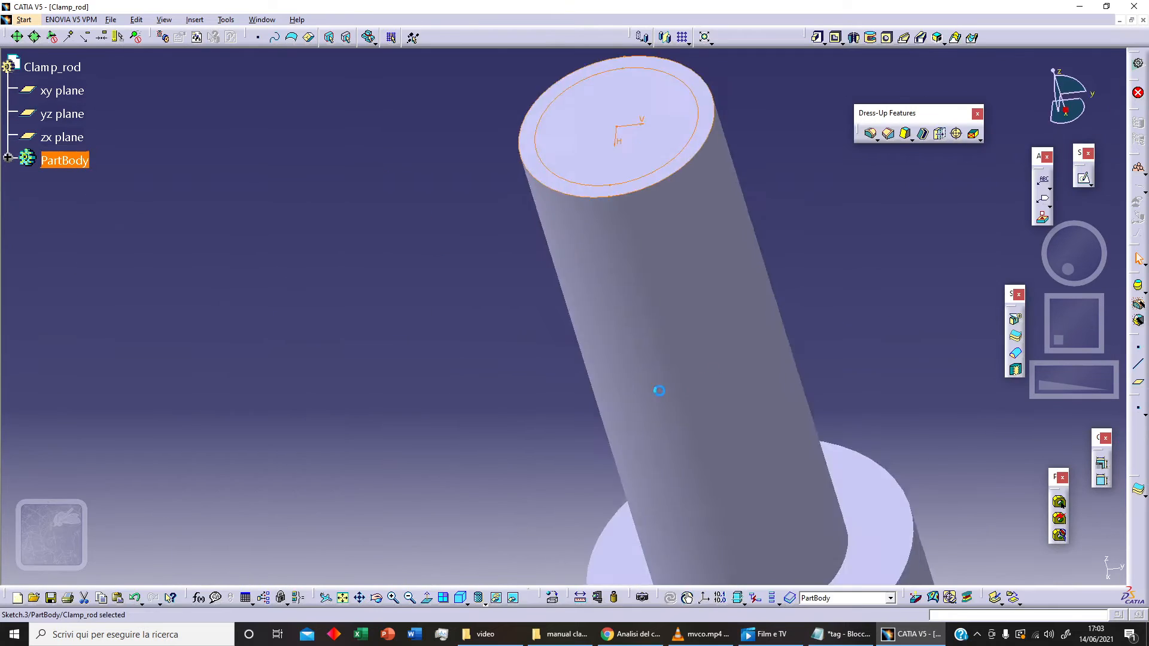
Start a pocket from the ring sketch with a first limit depth of -3 mm and a second limit depth of 2 mm.
{"action": "left_click", "coordinate": [834, 41]}
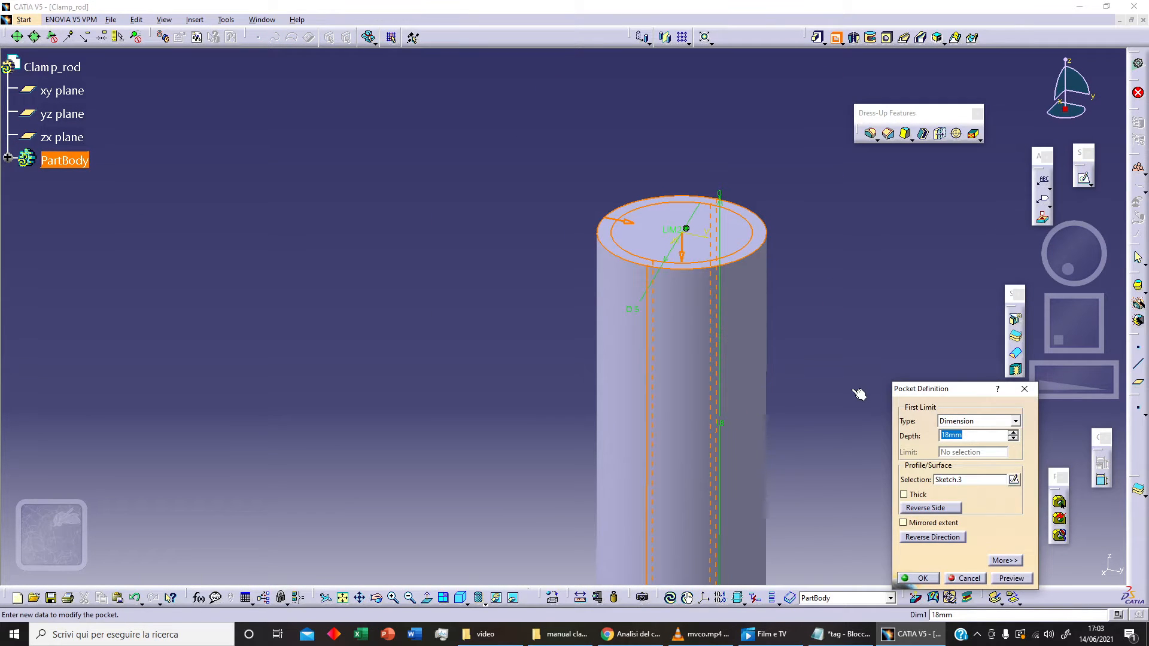
{"action": "left_click", "coordinate": [1010, 560]}
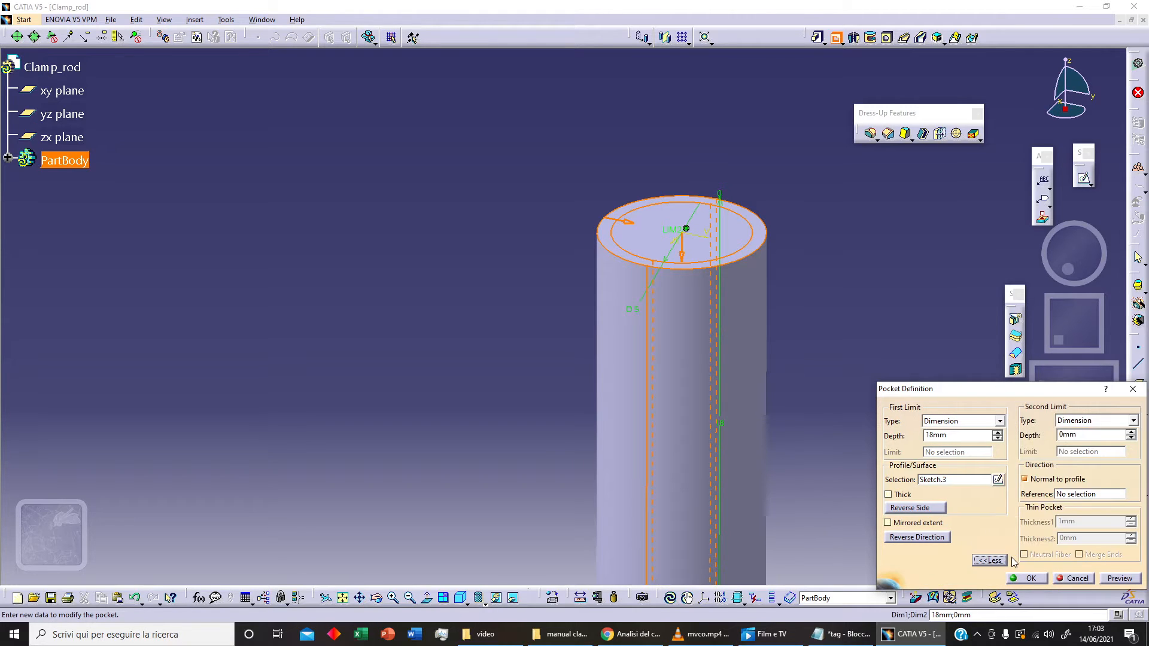
{"action": "left_click_drag", "start_coordinate": [1031, 395], "coordinate": [1002, 396]}
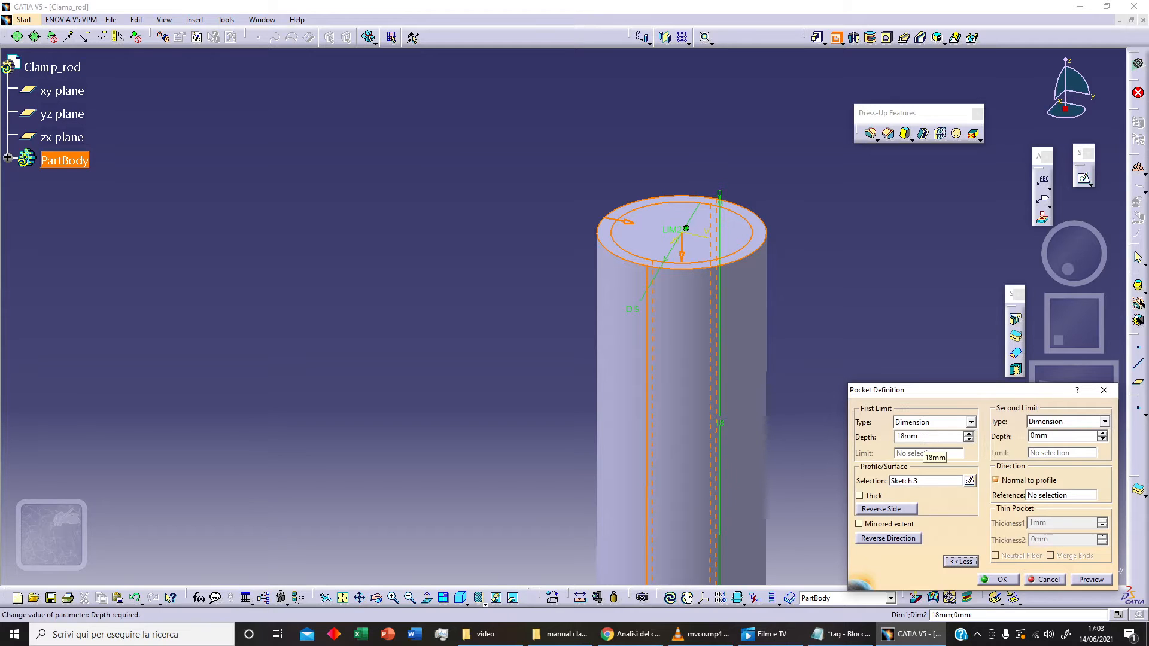
{"action": "left_click_drag", "start_coordinate": [923, 439], "coordinate": [890, 438]}
{"action": "type", "text": "-"}
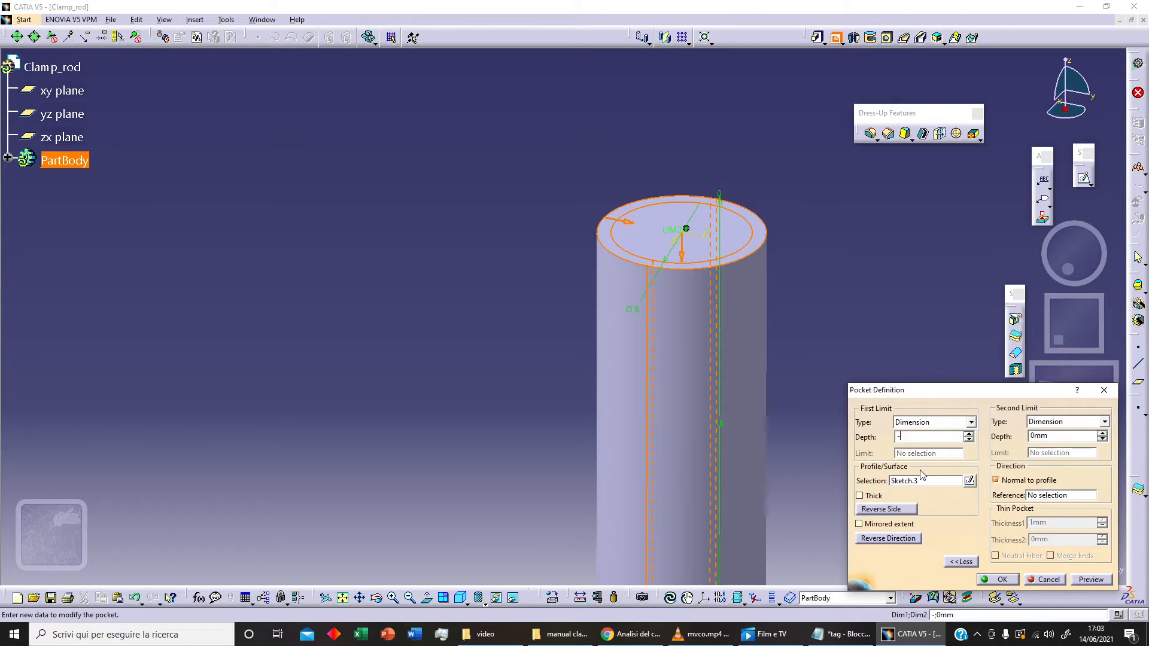
{"action": "type", "text": "3"}
{"action": "left_click", "coordinate": [1065, 437]}
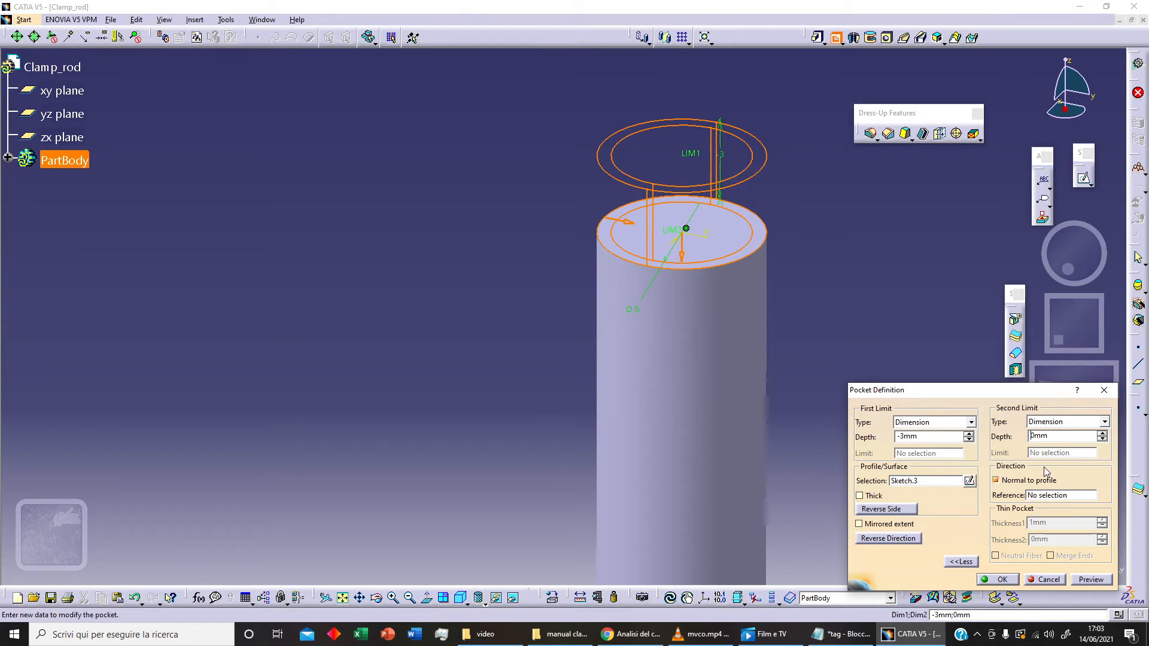
{"action": "type", "text": "2"}
{"action": "key", "text": "Delete"}
Reverse the pocket direction so the groove cuts into the rod, preview it and create the pocket.
{"action": "left_click", "coordinate": [1089, 579]}
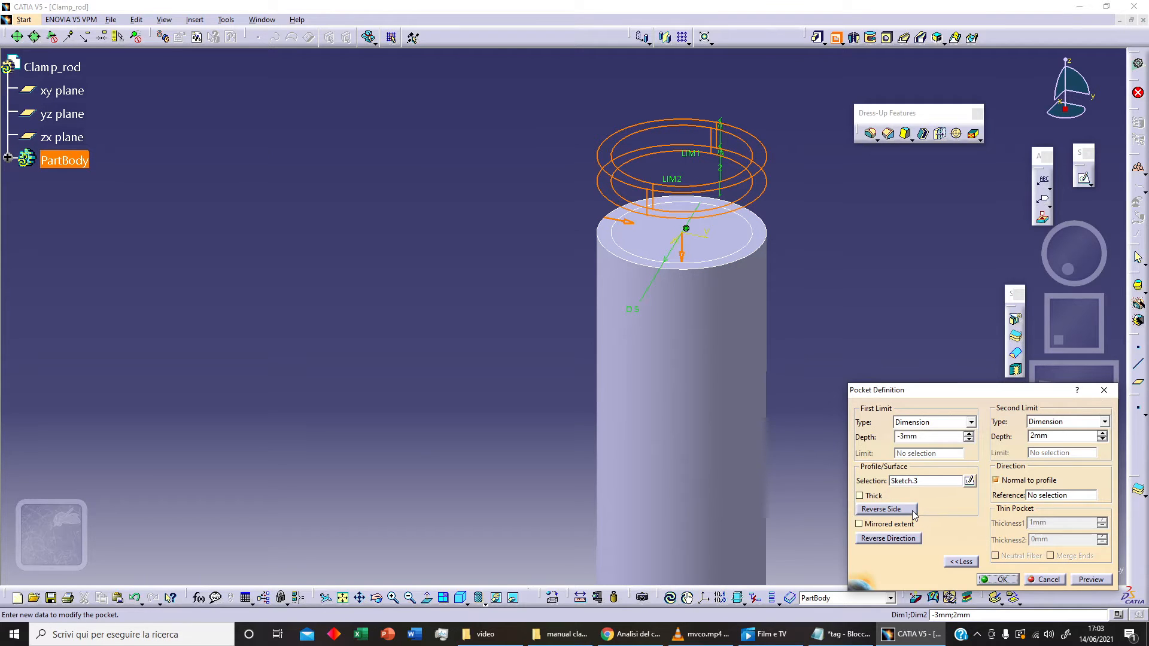
{"action": "left_click", "coordinate": [915, 540]}
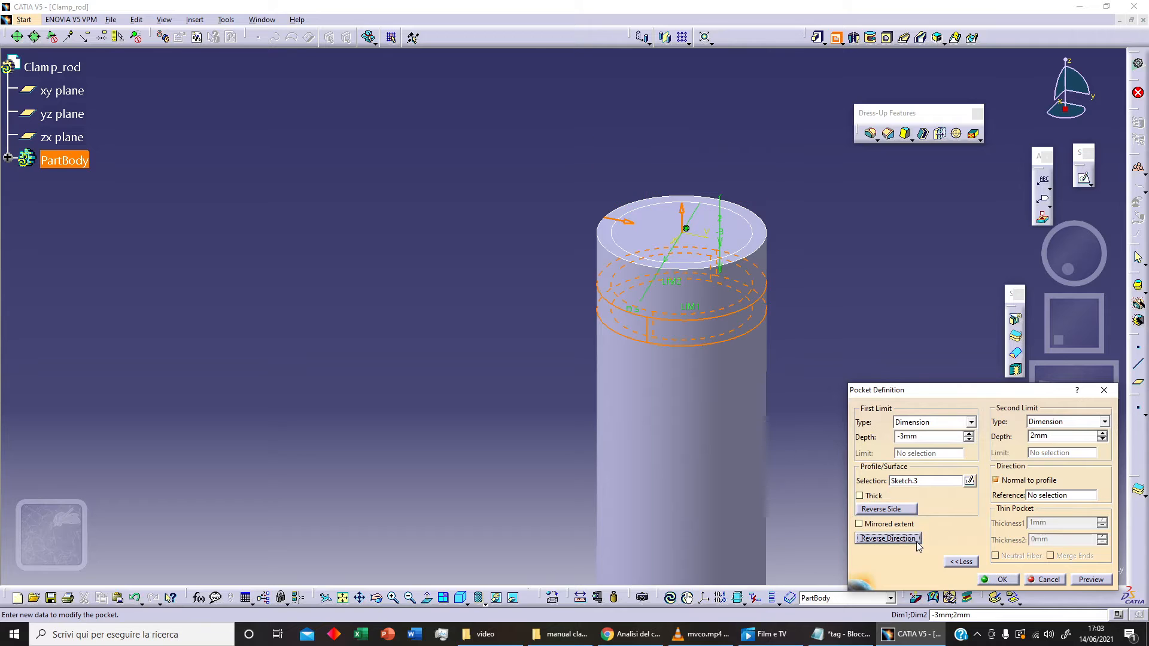
{"action": "left_click", "coordinate": [1077, 579]}
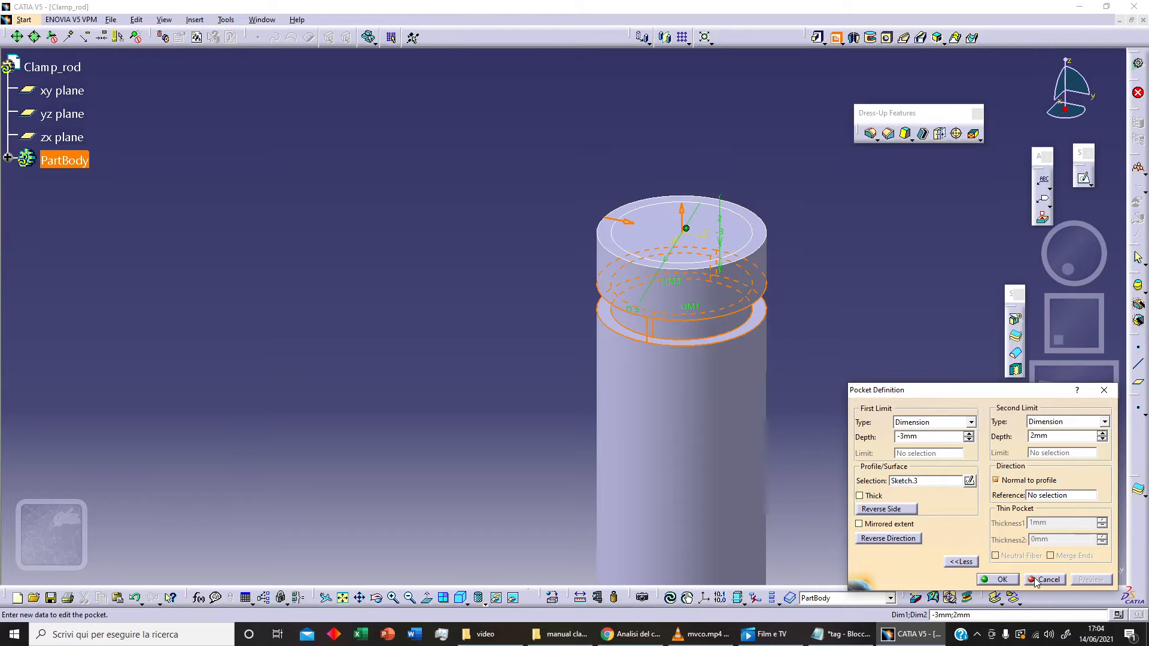
{"action": "left_click", "coordinate": [993, 580]}
{"action": "left_click", "coordinate": [507, 446]}
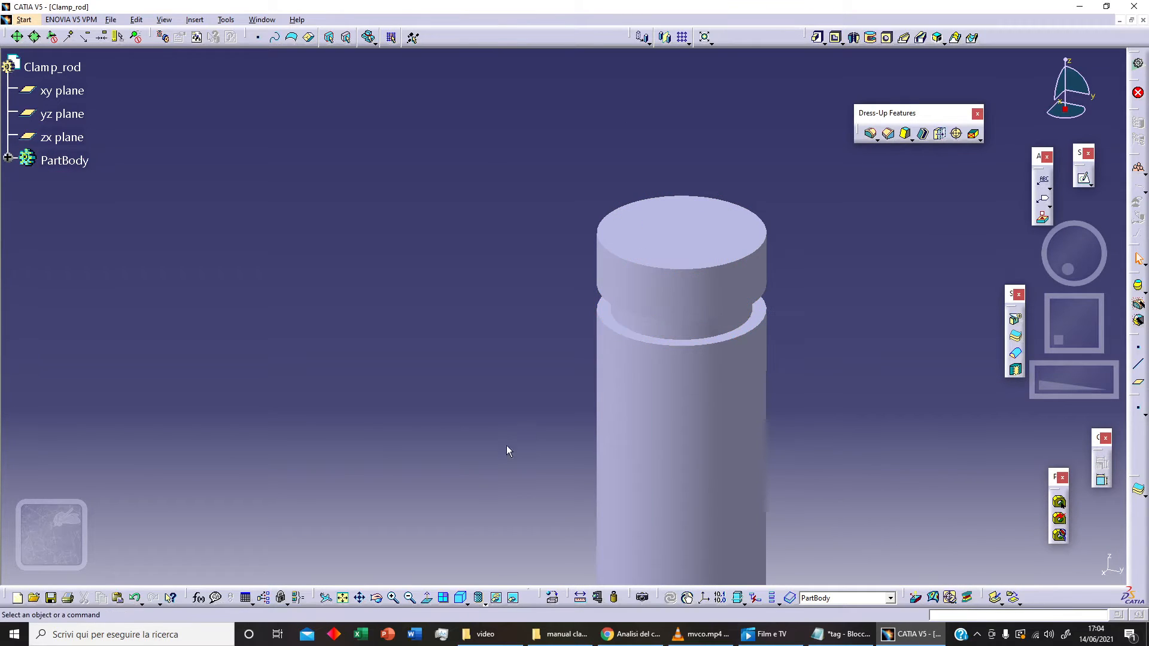
Start a thread on the 10 mm section's cylindrical face, using its shoulder face as the limit.
{"action": "middle_click_drag", "start_coordinate": [508, 445], "coordinate": [470, 309]}
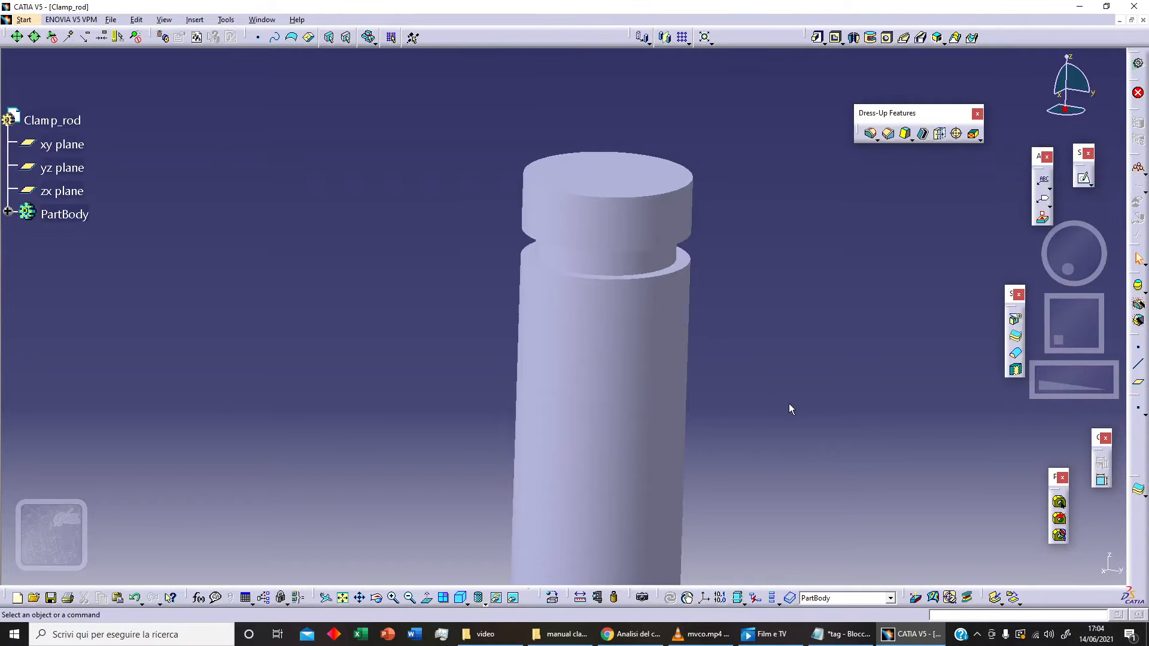
{"action": "scroll", "coordinate": [788, 404], "scroll_direction": "up", "scroll_amount": 1}
{"action": "middle_click_drag", "start_coordinate": [789, 404], "coordinate": [772, 278]}
{"action": "left_click", "coordinate": [960, 135]}
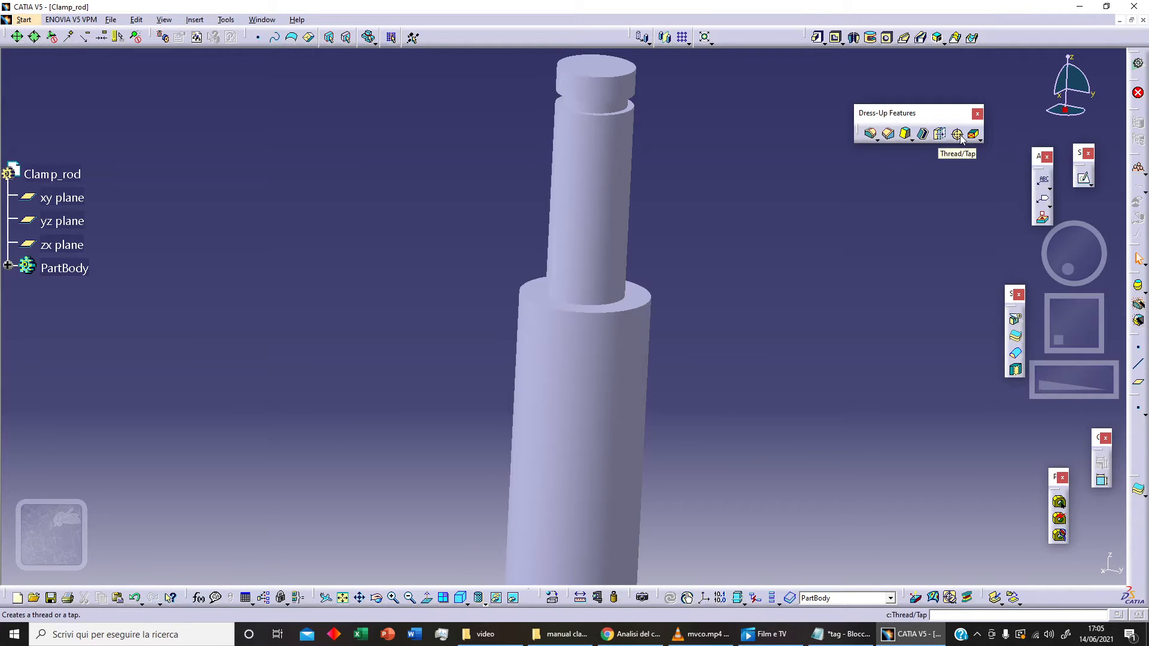
{"action": "left_click", "coordinate": [960, 135]}
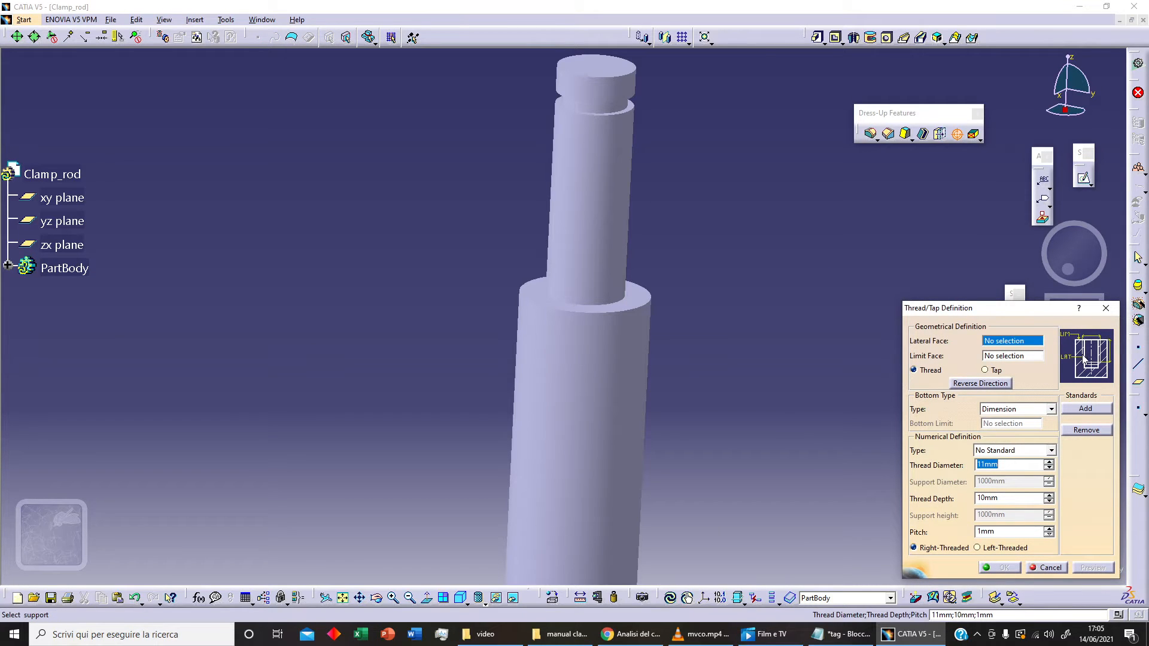
{"action": "left_click", "coordinate": [634, 429]}
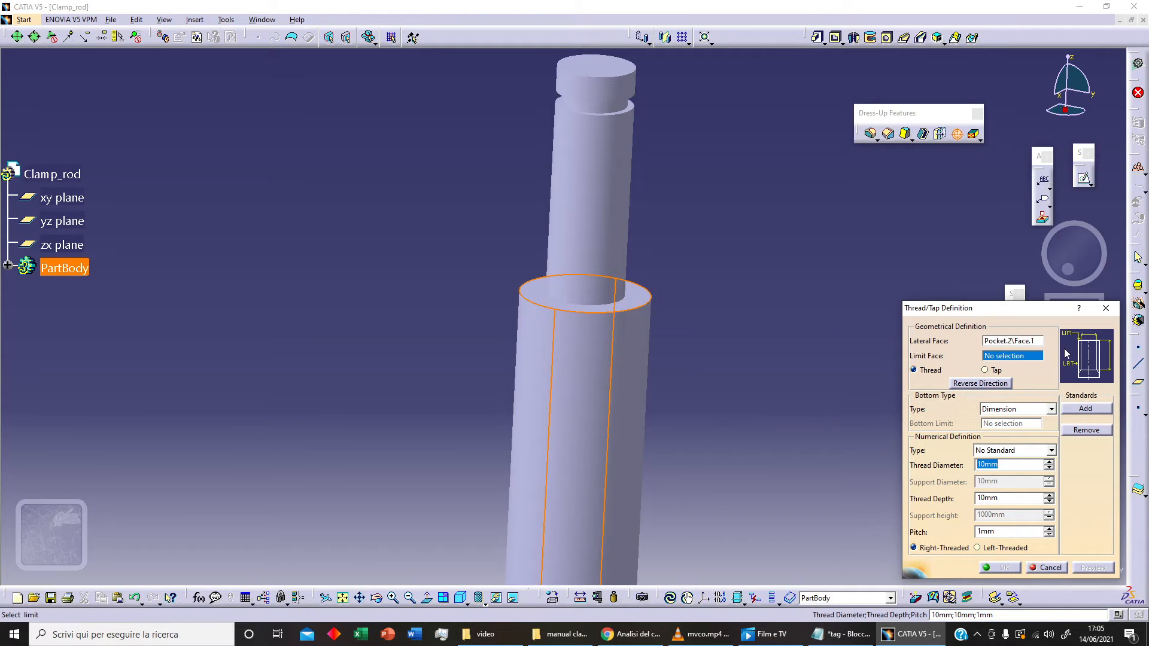
{"action": "left_click", "coordinate": [642, 303]}
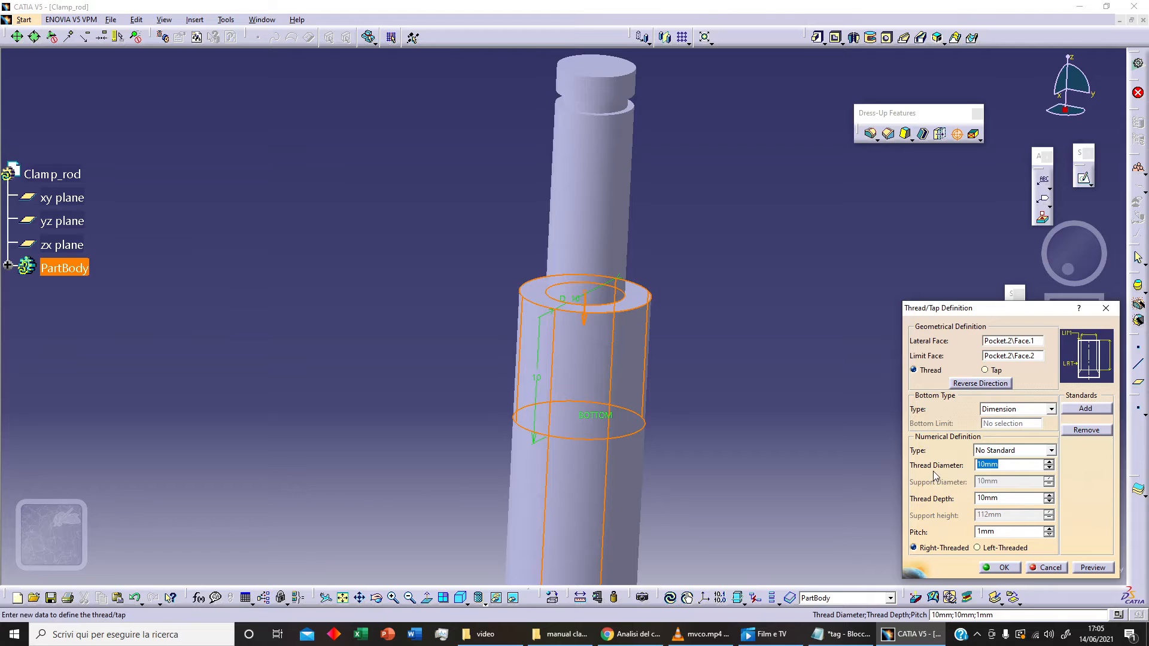
Define the thread as Metric Thin Pitch M10x1 with a depth of 90 mm and create it.
{"action": "left_click", "coordinate": [1050, 451]}
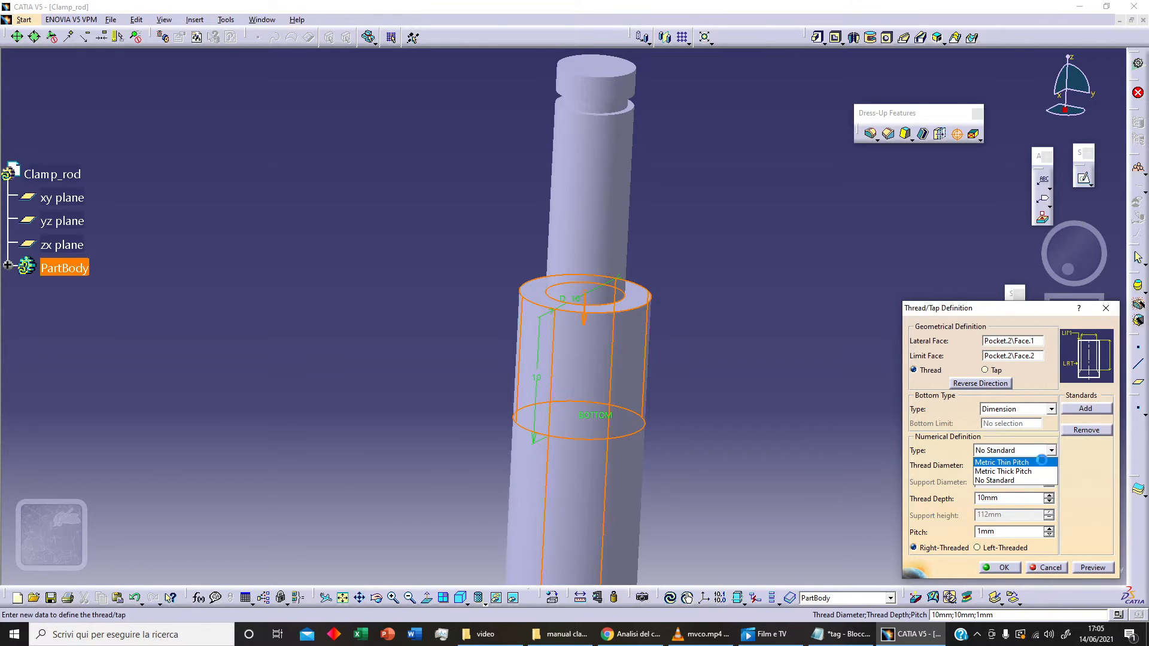
{"action": "left_click", "coordinate": [1041, 461]}
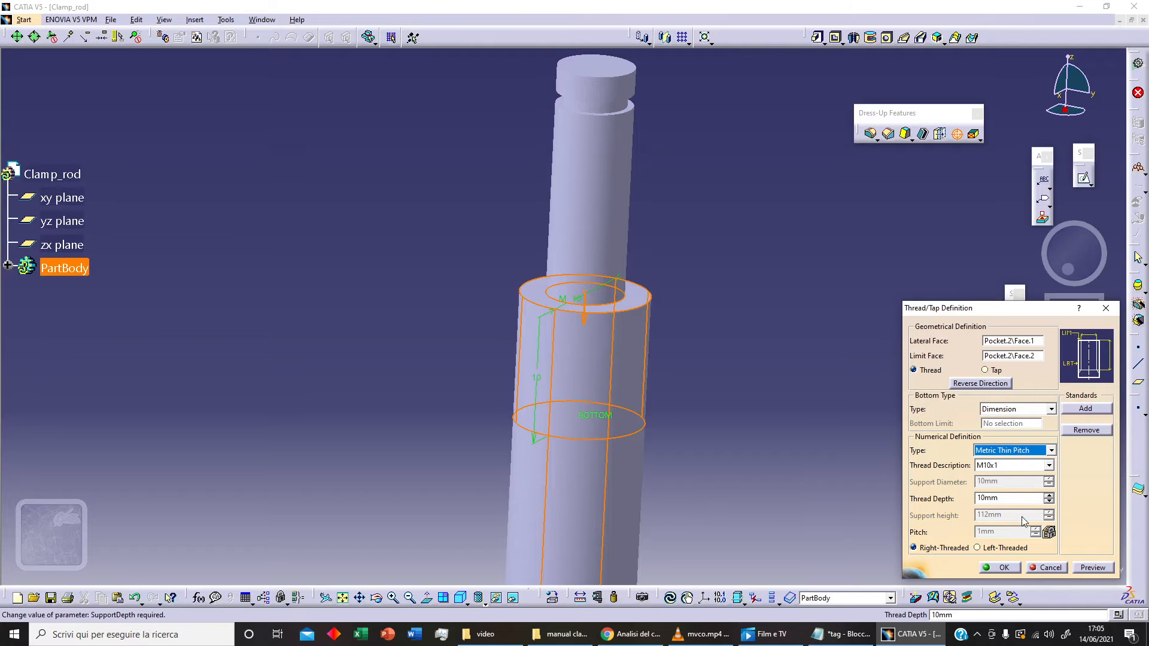
{"action": "key", "text": "Tab"}
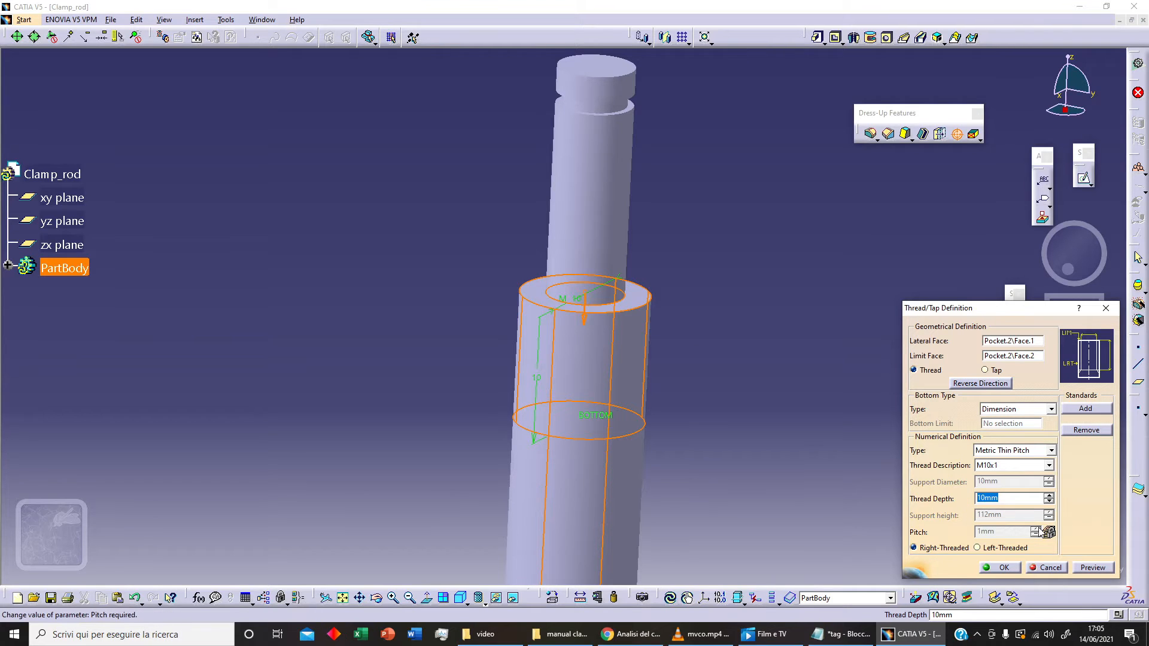
{"action": "type", "text": "90"}
{"action": "left_click", "coordinate": [1087, 565]}
{"action": "mouse_move", "coordinate": [728, 377]}
{"action": "middle_mouse_down"}
{"action": "mouse_move", "coordinate": [721, 243]}
{"action": "mouse_move", "coordinate": [723, 335]}
{"action": "mouse_move", "coordinate": [807, 441]}
{"action": "middle_mouse_up"}
{"action": "left_click", "coordinate": [1000, 568]}
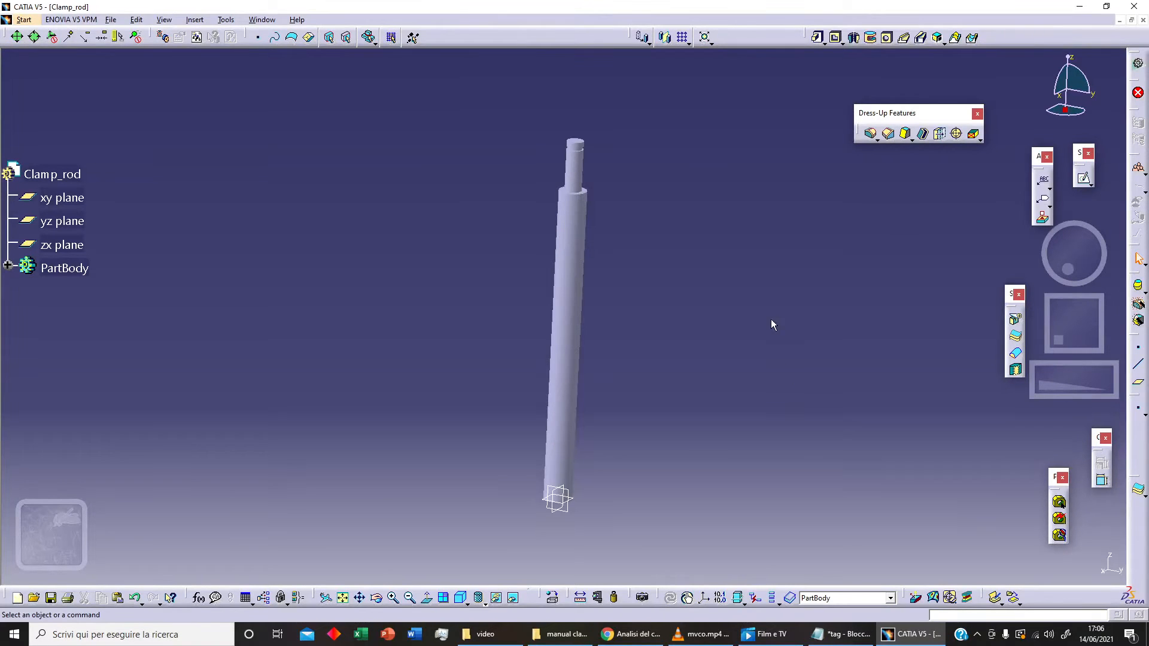
Chamfer the shoulder edge and the opposite end edge of the 10 mm section by 1 mm at 45 degrees.
{"action": "middle_click_drag", "start_coordinate": [664, 294], "coordinate": [629, 178], "text": "ctrl"}
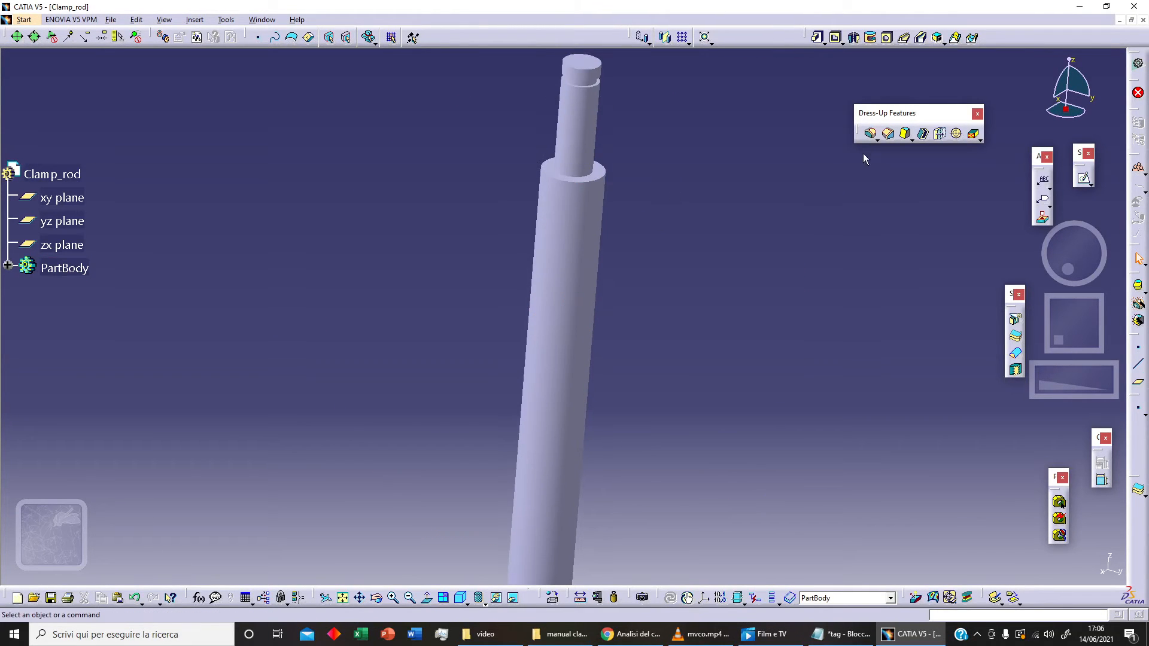
{"action": "left_click", "coordinate": [887, 133]}
{"action": "left_click", "coordinate": [611, 176]}
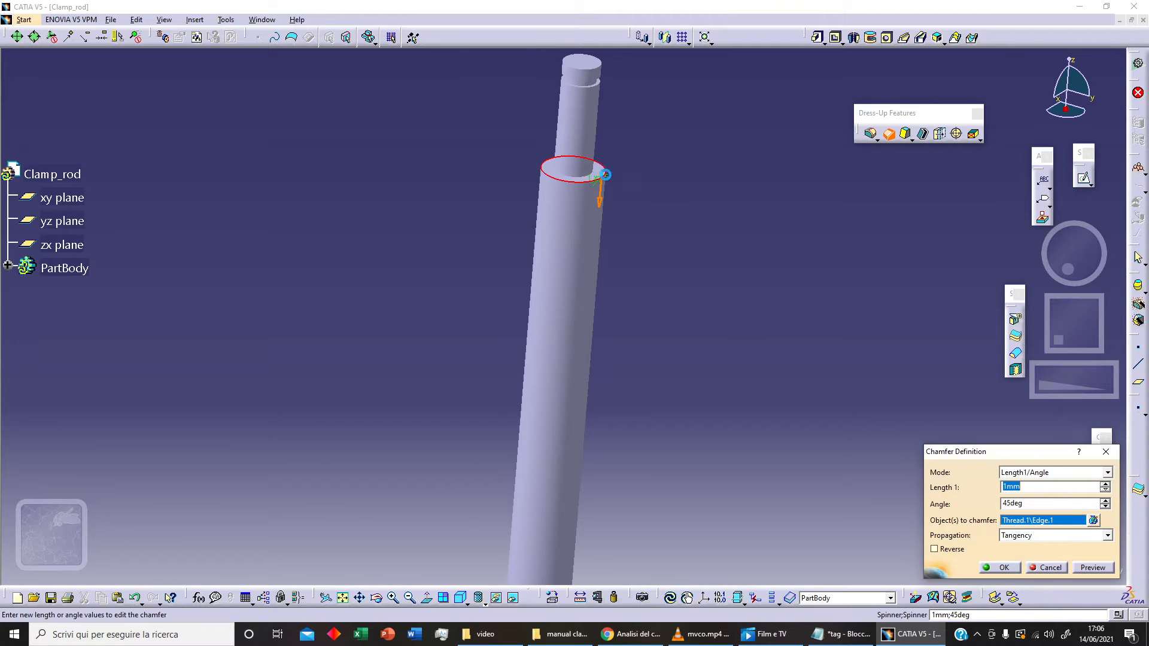
{"action": "middle_click_drag", "start_coordinate": [691, 508], "coordinate": [716, 312]}
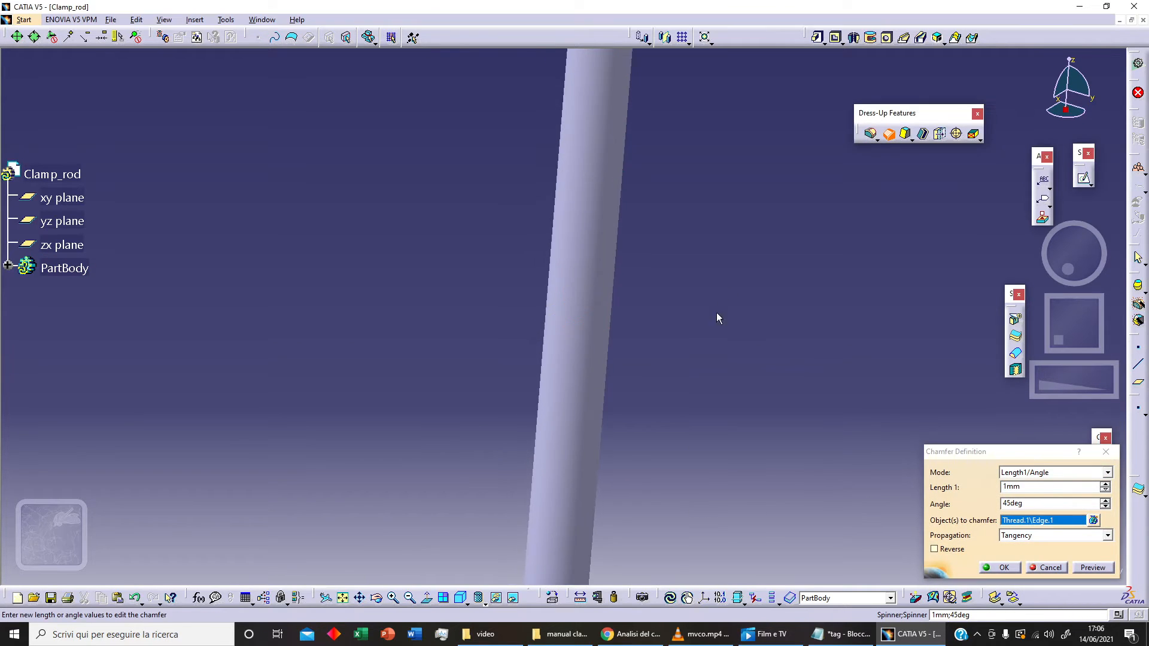
{"action": "middle_click_drag", "start_coordinate": [628, 505], "coordinate": [673, 318]}
{"action": "middle_click_drag", "start_coordinate": [700, 426], "coordinate": [741, 323]}
{"action": "middle_click_drag", "start_coordinate": [720, 501], "coordinate": [571, 317]}
{"action": "middle_click_drag", "start_coordinate": [623, 399], "coordinate": [615, 339]}
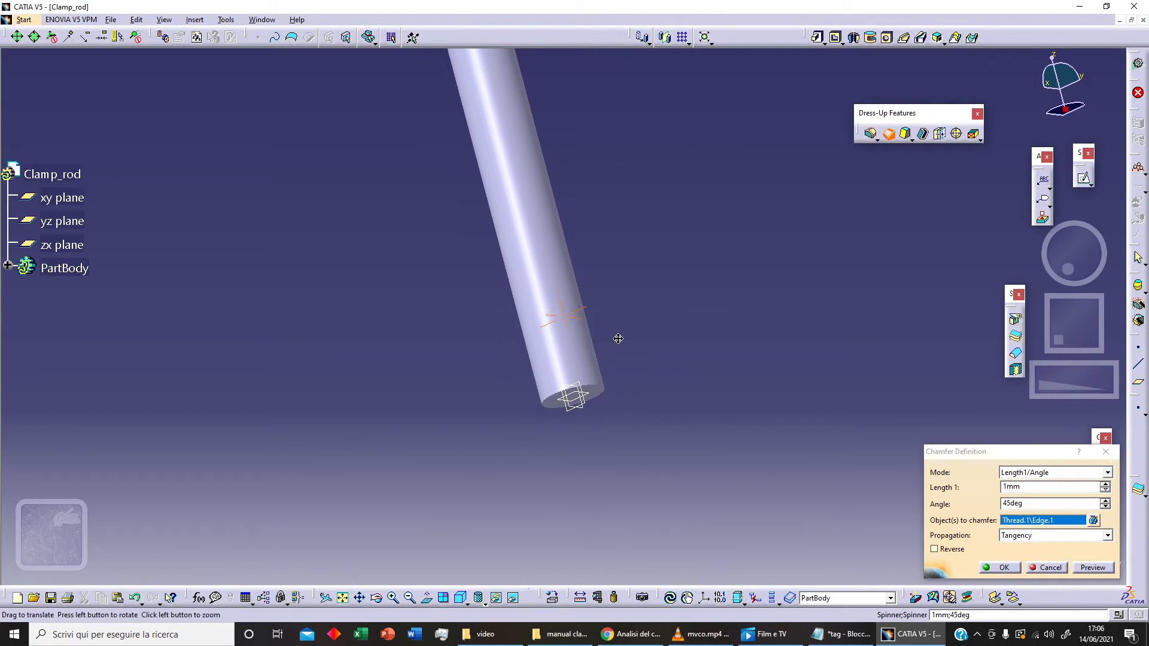
{"action": "left_click", "coordinate": [608, 390]}
{"action": "left_click", "coordinate": [1093, 567]}
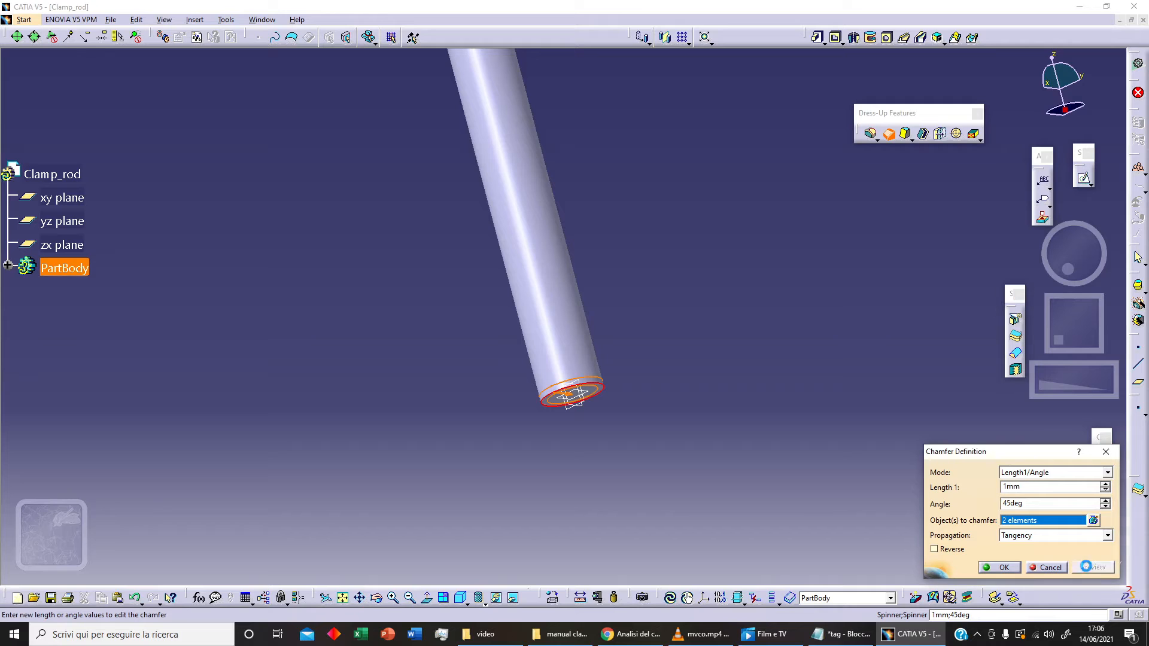
{"action": "left_click", "coordinate": [1000, 567]}
Chamfer the end face of the reduced 6 mm section by 0.5 mm at 45 degrees.
{"action": "middle_click_drag", "start_coordinate": [749, 355], "coordinate": [752, 600]}
{"action": "middle_click_drag", "start_coordinate": [623, 281], "coordinate": [700, 460]}
{"action": "left_click", "coordinate": [783, 341]}
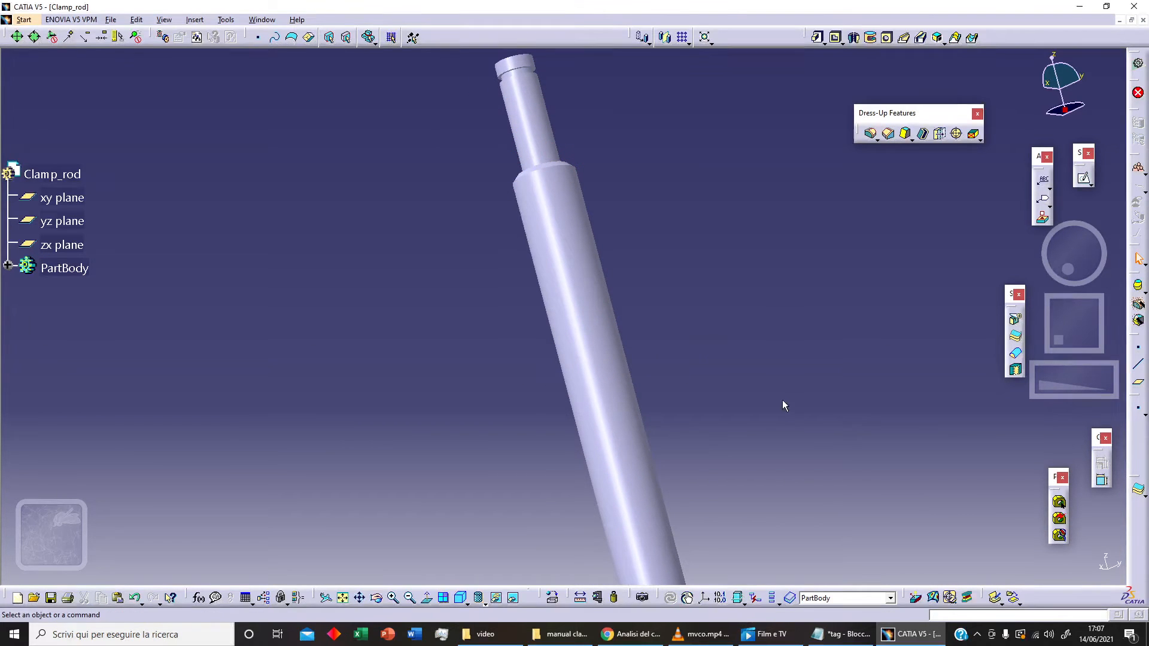
{"action": "middle_click_drag", "start_coordinate": [490, 236], "coordinate": [637, 281]}
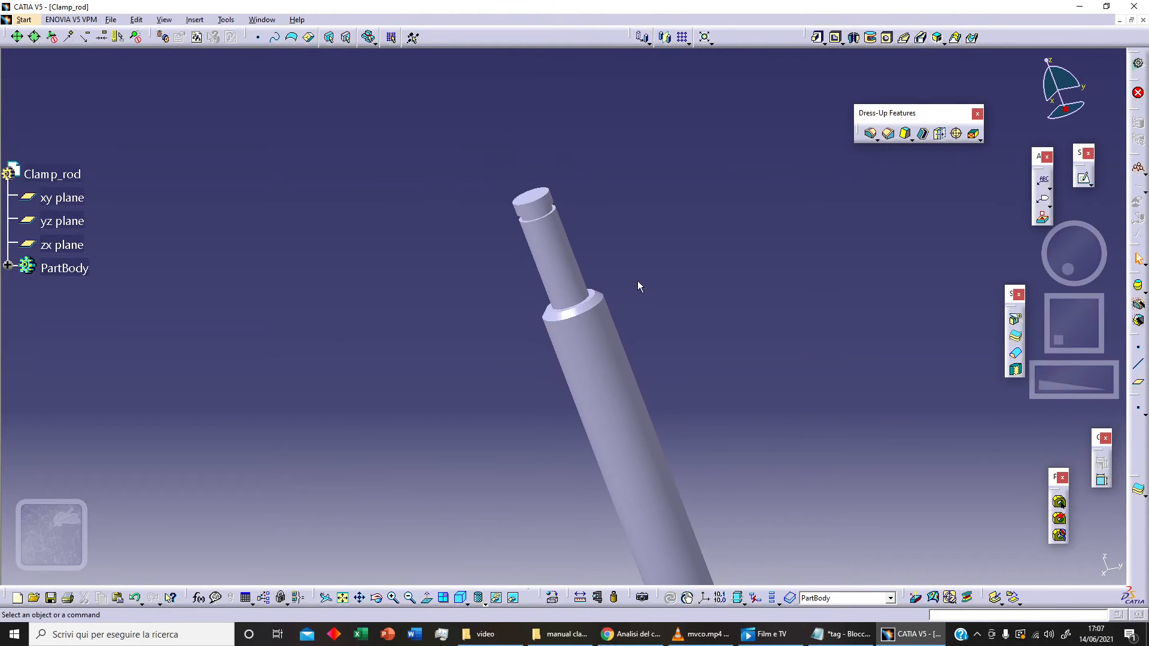
{"action": "left_click", "coordinate": [550, 189]}
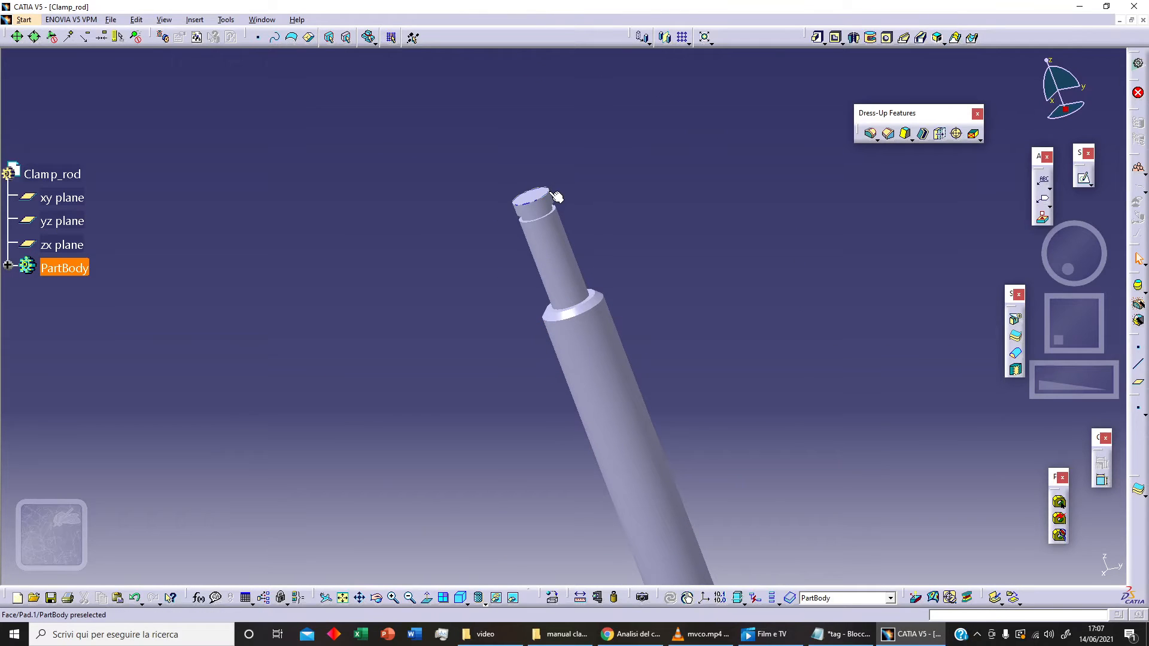
{"action": "left_click", "coordinate": [887, 133]}
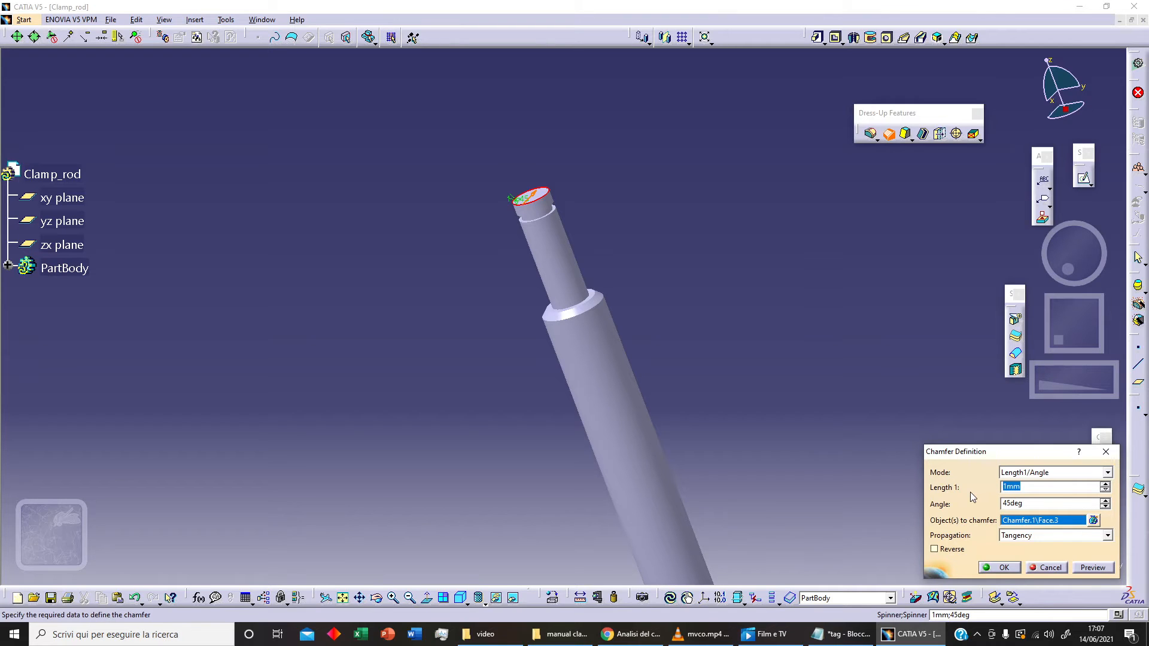
{"action": "type", "text": "0.5"}
{"action": "left_click", "coordinate": [1093, 568]}
{"action": "left_click", "coordinate": [1003, 567]}
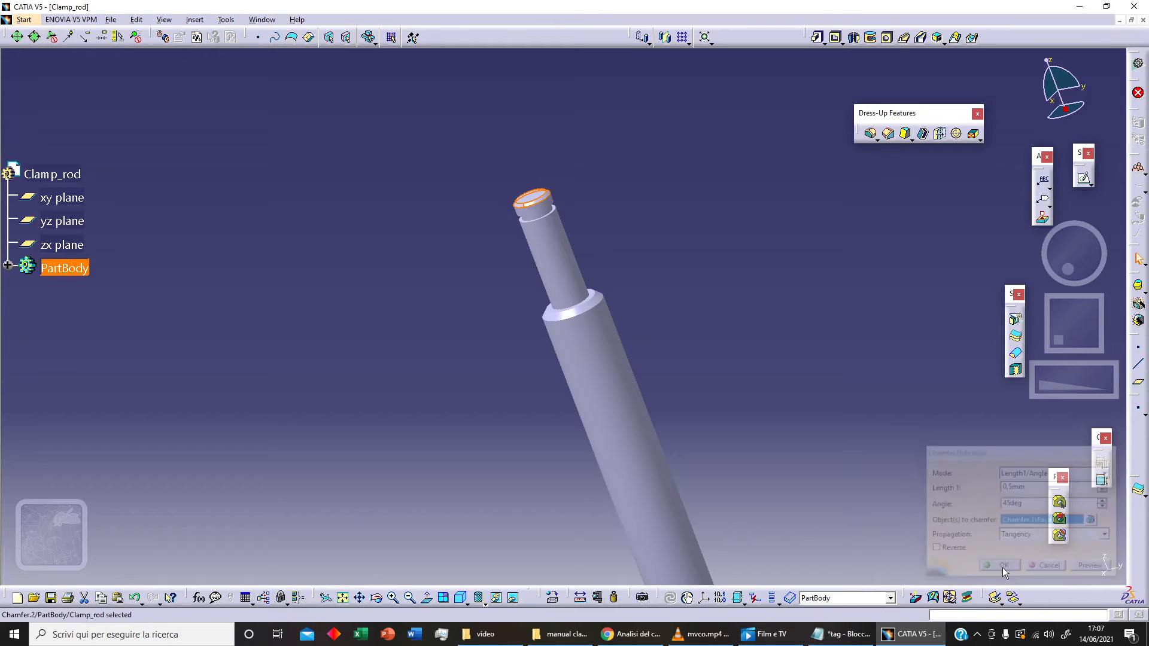
Start a sketch on the yz plane for a cross hole near the end of the 10 mm section.
{"action": "mouse_move", "coordinate": [841, 416]}
{"action": "middle_mouse_down"}
{"action": "mouse_move", "coordinate": [695, 363]}
{"action": "mouse_move", "coordinate": [725, 390]}
{"action": "middle_mouse_up"}
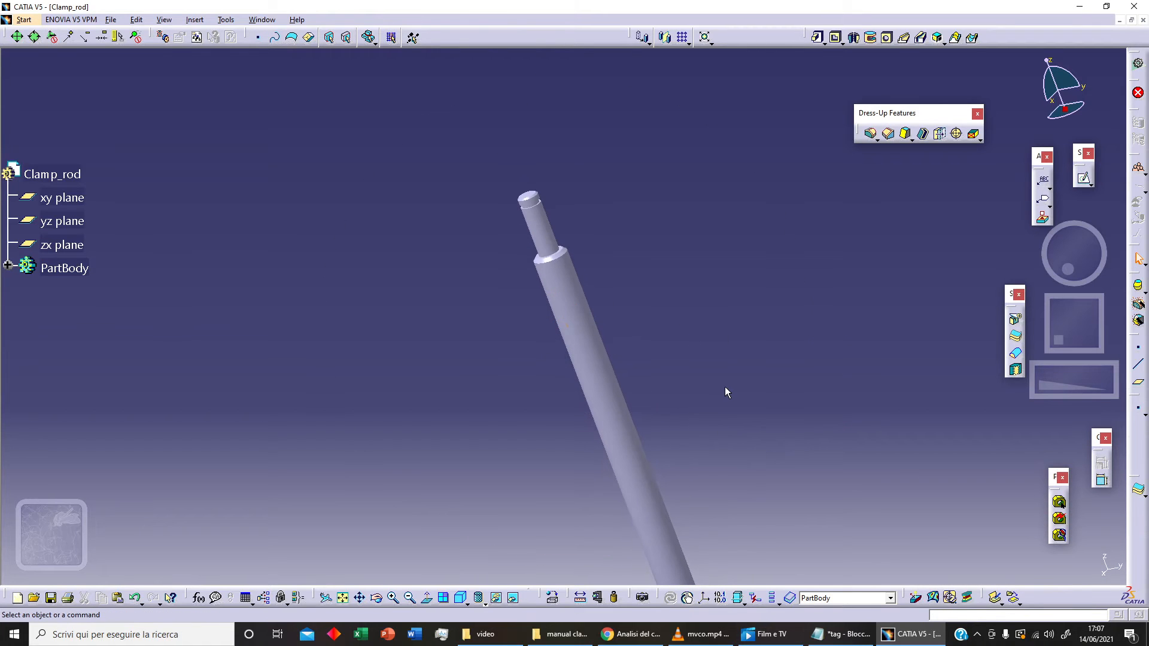
{"action": "middle_click_drag", "start_coordinate": [724, 446], "coordinate": [528, 329]}
{"action": "left_click", "coordinate": [83, 230]}
{"action": "middle_click_drag", "start_coordinate": [320, 293], "coordinate": [340, 381]}
{"action": "left_click", "coordinate": [1084, 178]}
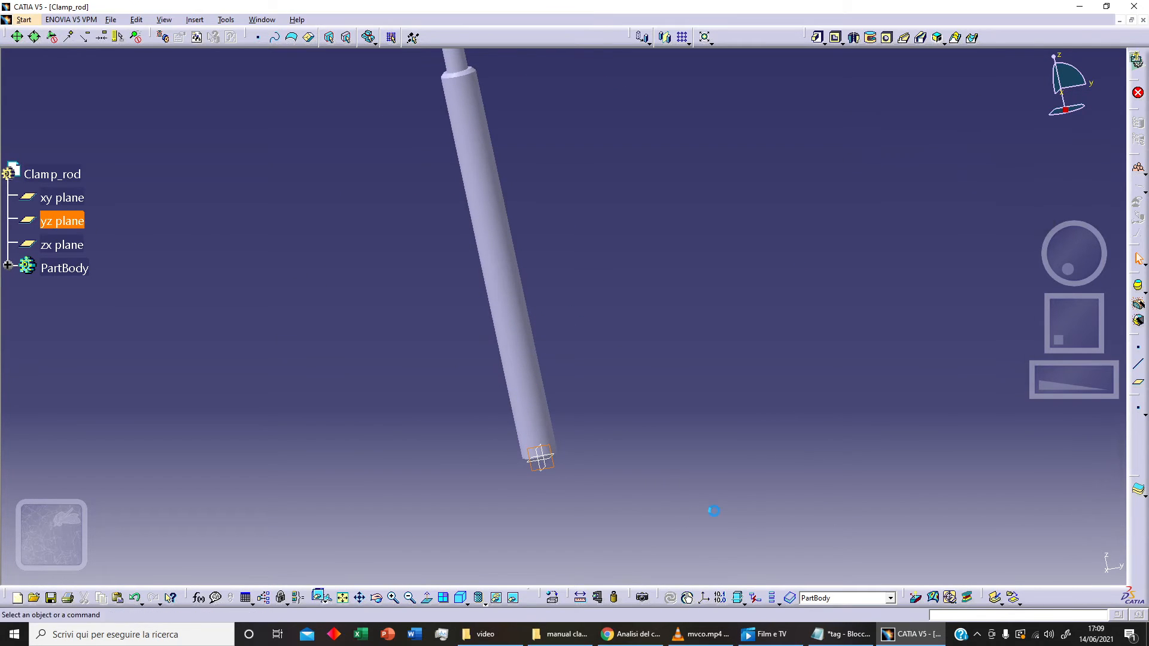
{"action": "middle_click_drag", "start_coordinate": [663, 422], "coordinate": [662, 348]}
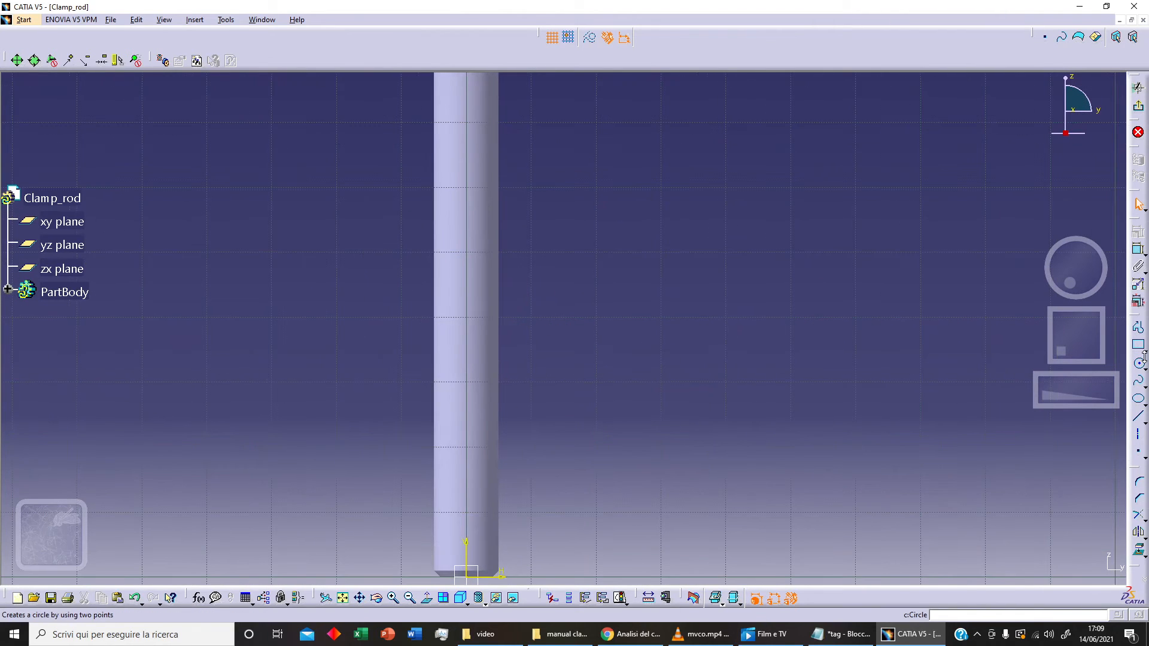
Draw a circle beside the rod's chamfered end and set its diameter to 5 mm.
{"action": "left_click", "coordinate": [1137, 363]}
{"action": "left_click", "coordinate": [641, 453]}
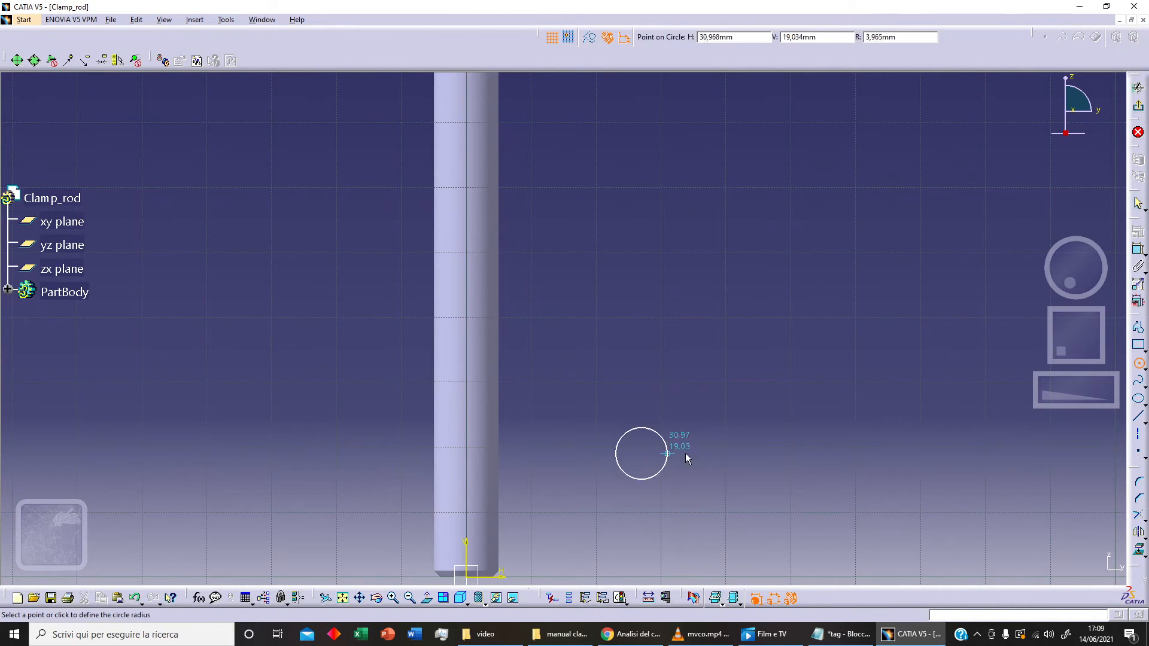
{"action": "left_click", "coordinate": [688, 437]}
{"action": "left_click", "coordinate": [1137, 251]}
{"action": "left_click", "coordinate": [774, 424]}
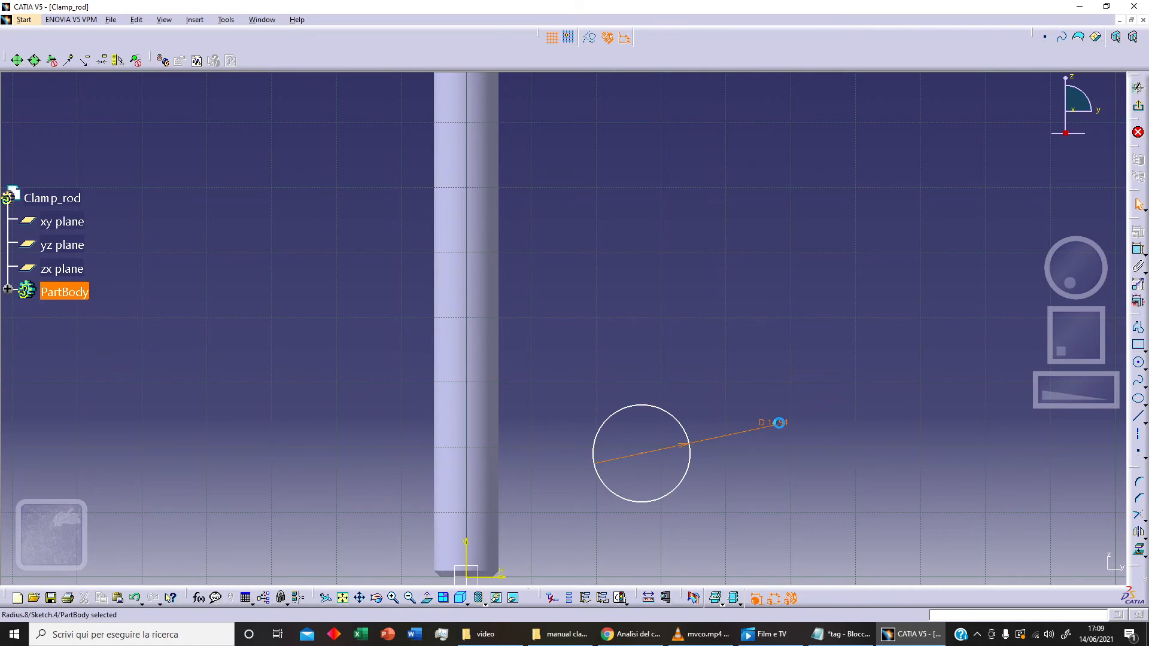
{"action": "double_click", "coordinate": [773, 422]}
{"action": "type", "text": "5"}
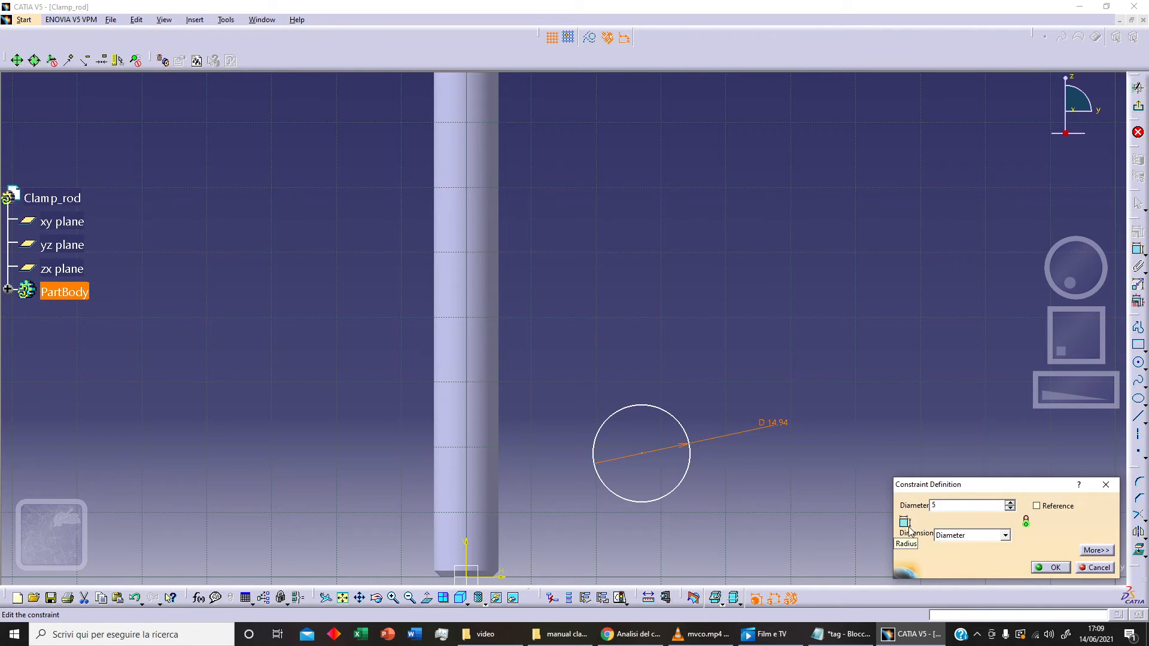
{"action": "key", "text": "Return"}
Constrain the circle's centre to be coincident with the sketch's vertical axis.
{"action": "middle_click_drag", "start_coordinate": [650, 534], "coordinate": [692, 434]}
{"action": "left_click", "coordinate": [684, 354]}
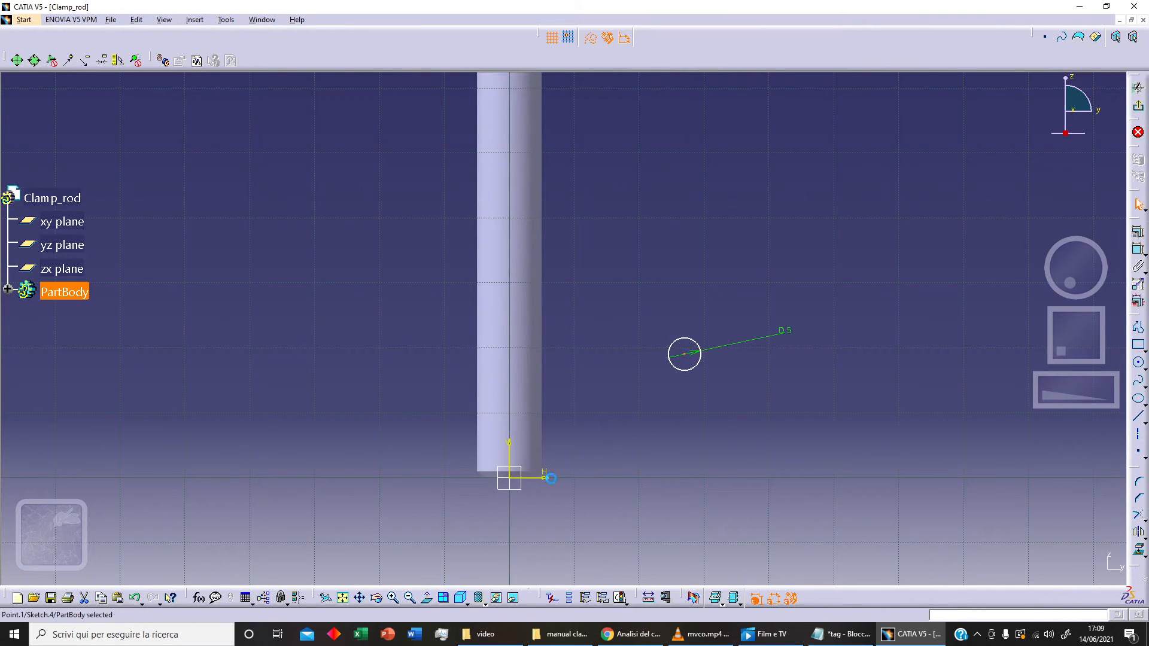
{"action": "left_click", "coordinate": [509, 450], "text": "ctrl"}
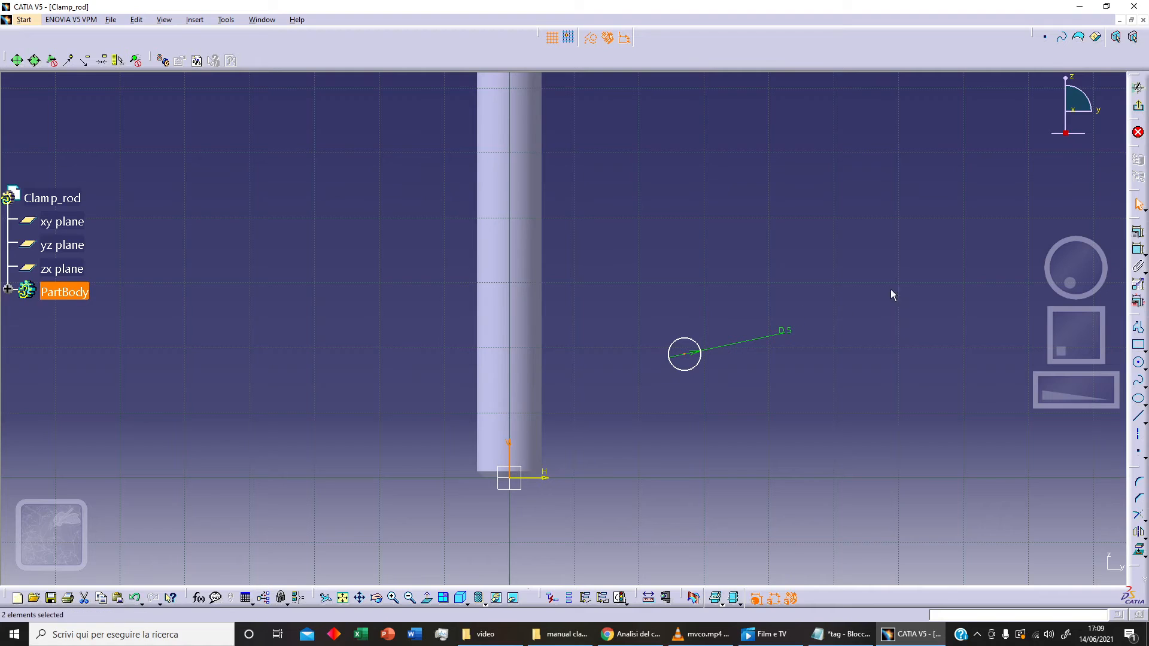
{"action": "left_click", "coordinate": [1138, 232]}
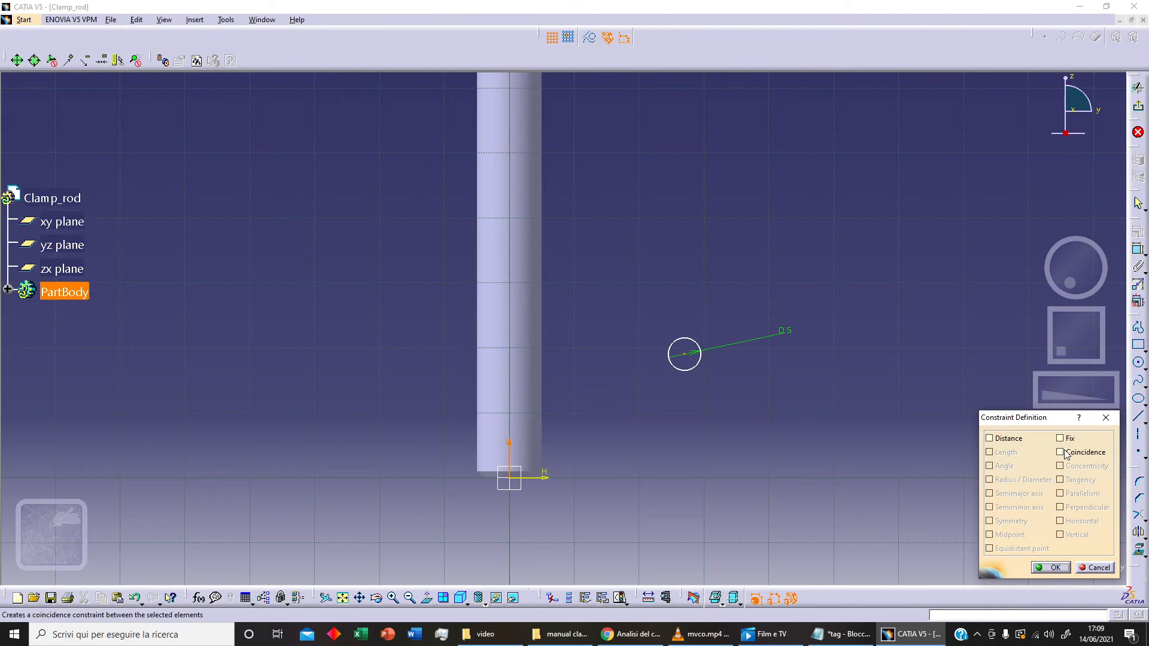
{"action": "left_click", "coordinate": [1060, 453]}
{"action": "left_click", "coordinate": [1051, 567]}
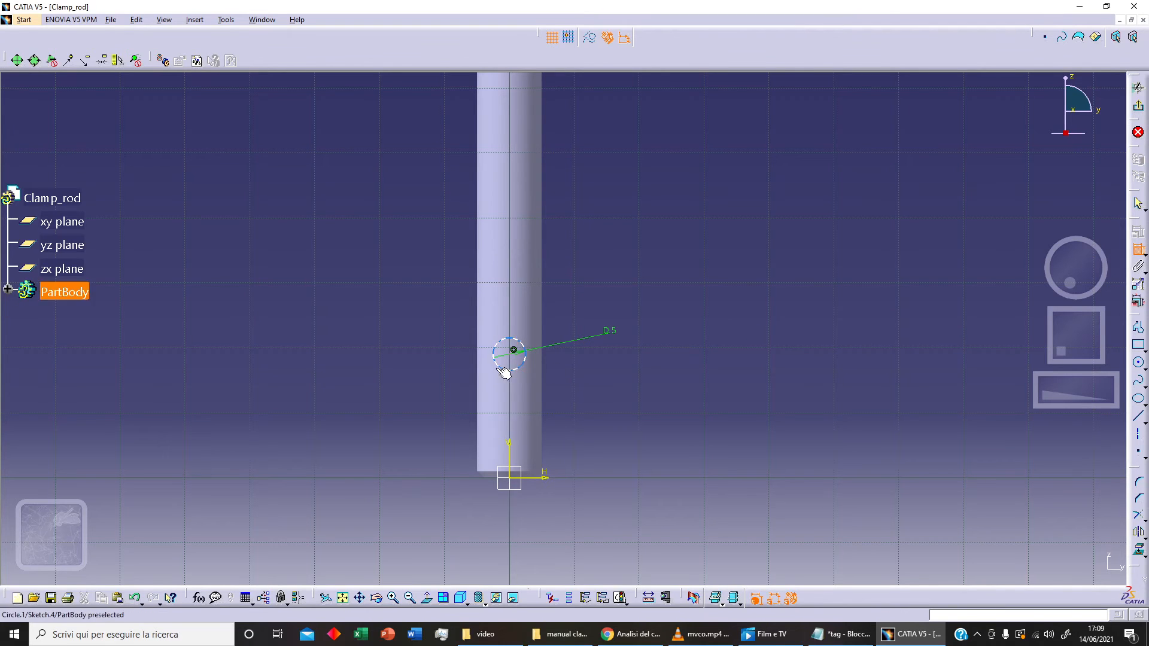
Dimension the distance from the circle to the horizontal axis and set it to 8 mm.
{"action": "left_click", "coordinate": [514, 350]}
{"action": "left_click", "coordinate": [546, 477]}
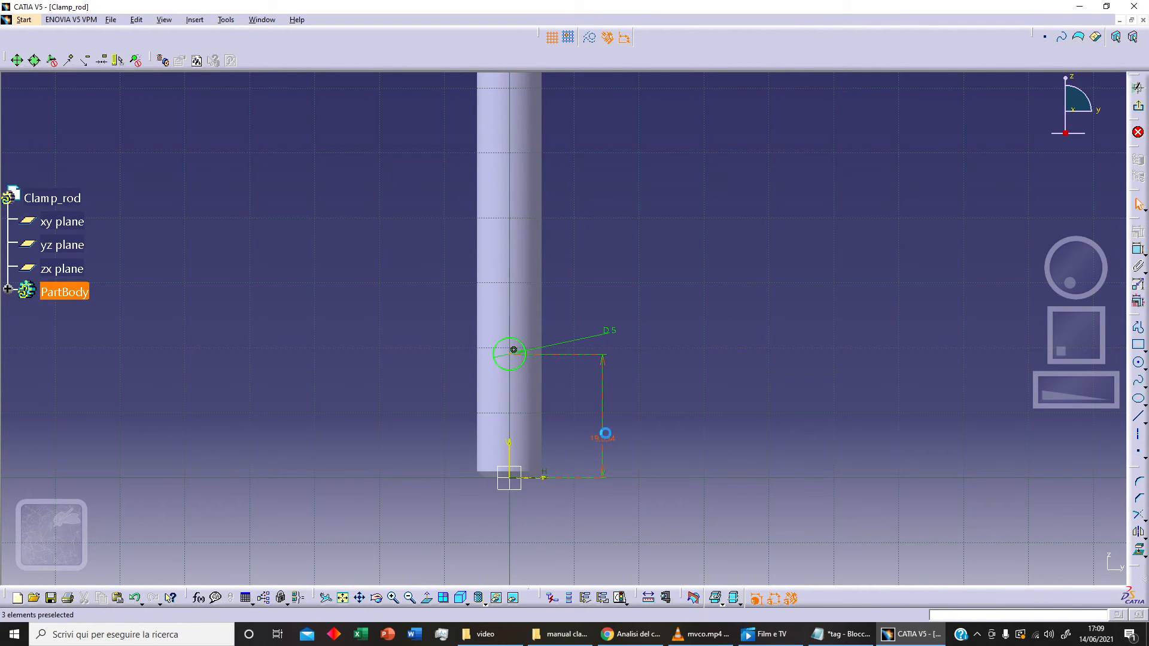
{"action": "left_click", "coordinate": [606, 440]}
{"action": "double_click", "coordinate": [603, 438]}
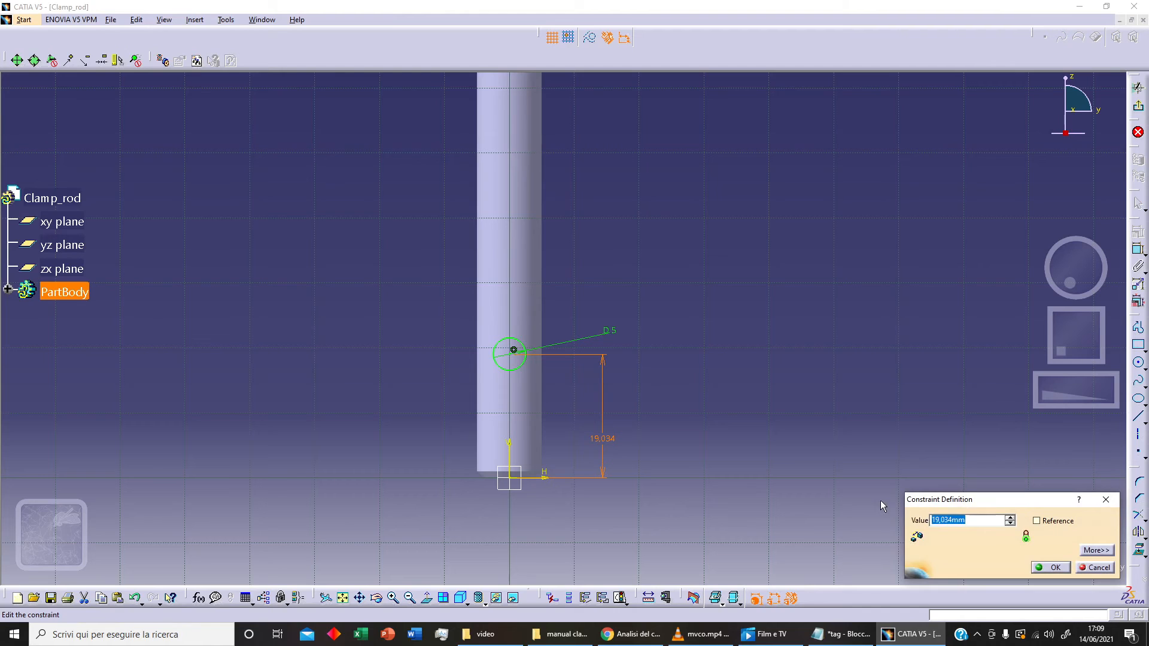
{"action": "type", "text": "8"}
{"action": "left_click", "coordinate": [1040, 567]}
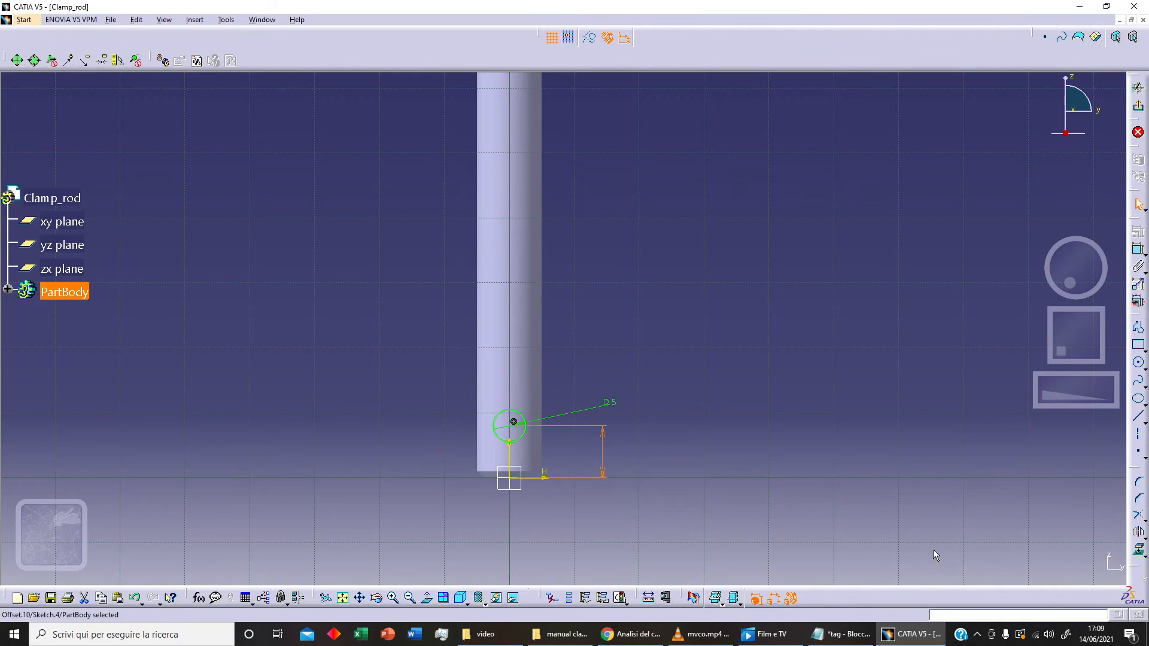
Exit the sketch and cut the circle through the rod as a pocket, with both limits set to Up to next.
{"action": "left_click", "coordinate": [1137, 106]}
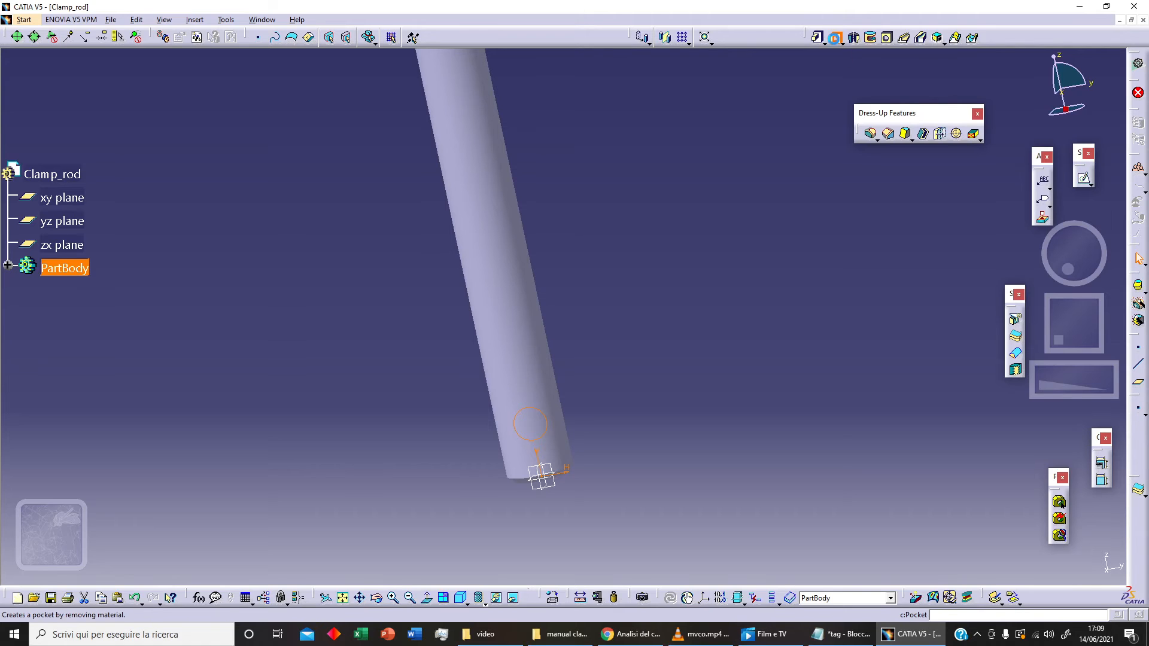
{"action": "left_click", "coordinate": [836, 37]}
{"action": "middle_click_drag", "start_coordinate": [363, 381], "coordinate": [635, 289]}
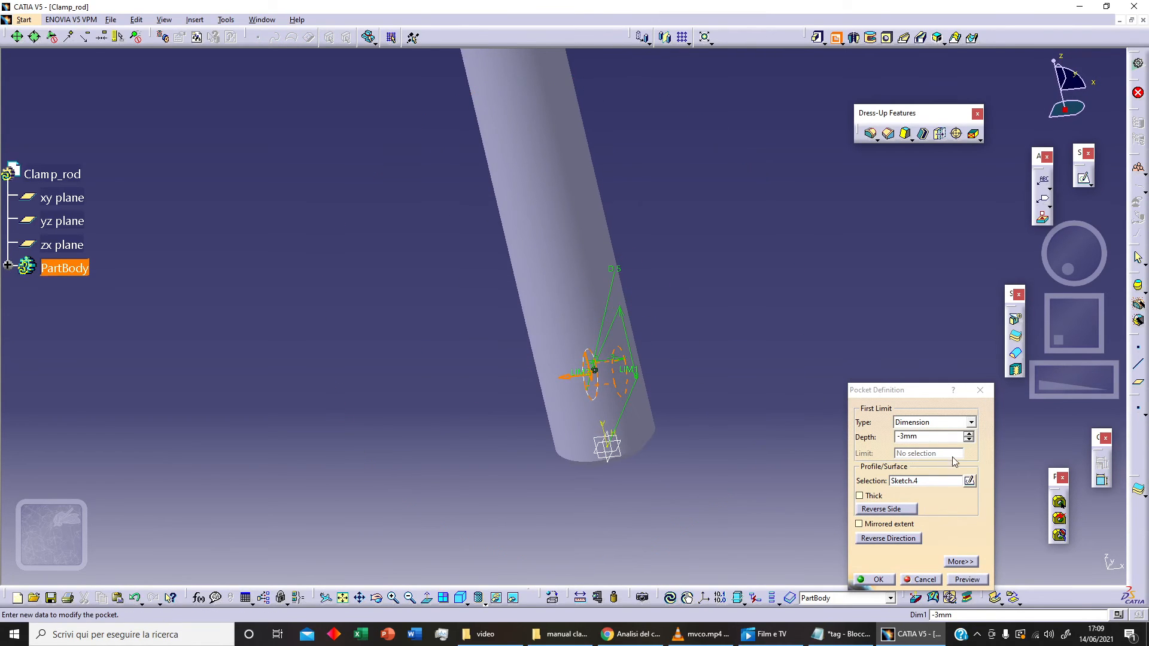
{"action": "left_click", "coordinate": [971, 422]}
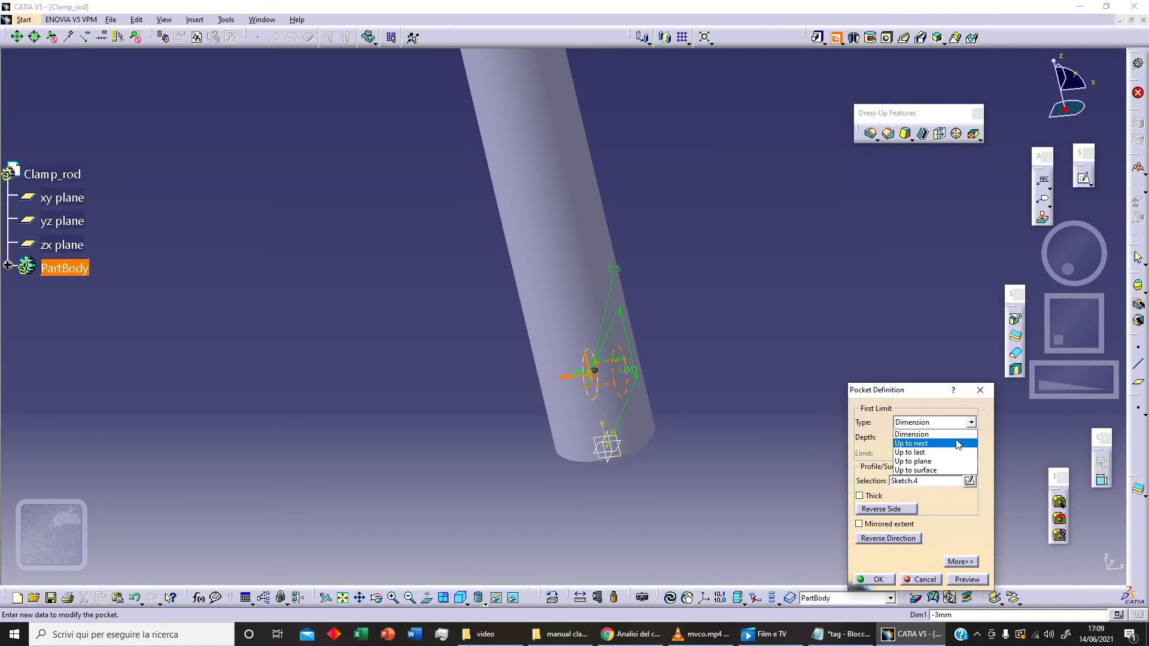
{"action": "left_click", "coordinate": [957, 443]}
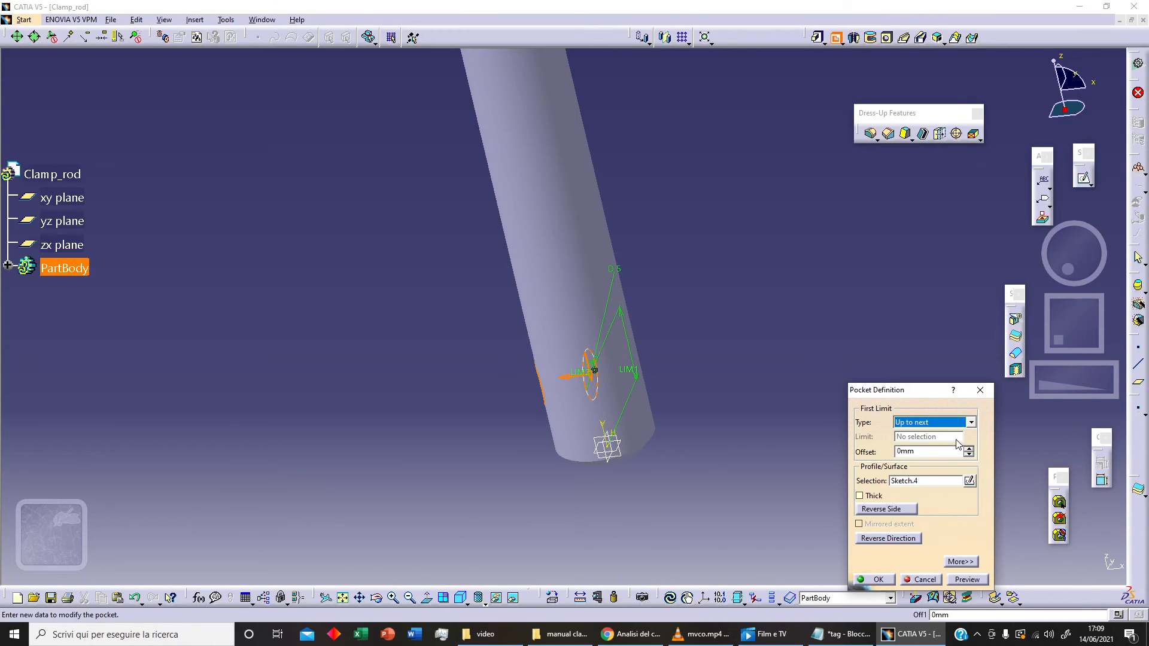
{"action": "left_click", "coordinate": [960, 562]}
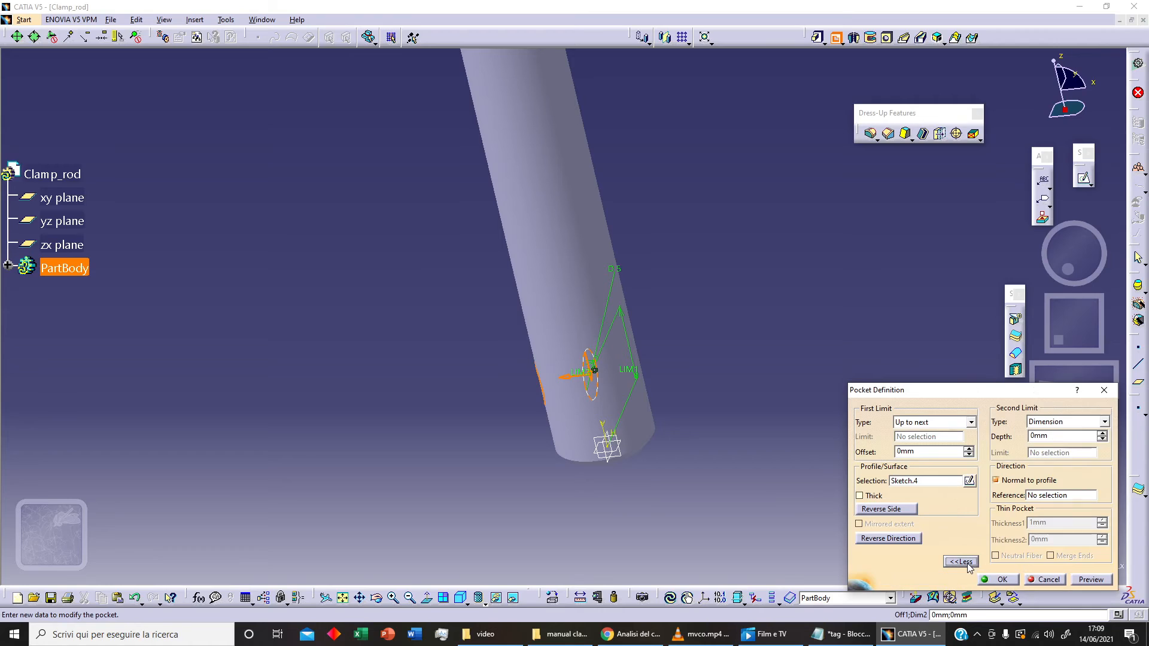
{"action": "left_click", "coordinate": [1104, 423]}
{"action": "left_click", "coordinate": [1099, 443]}
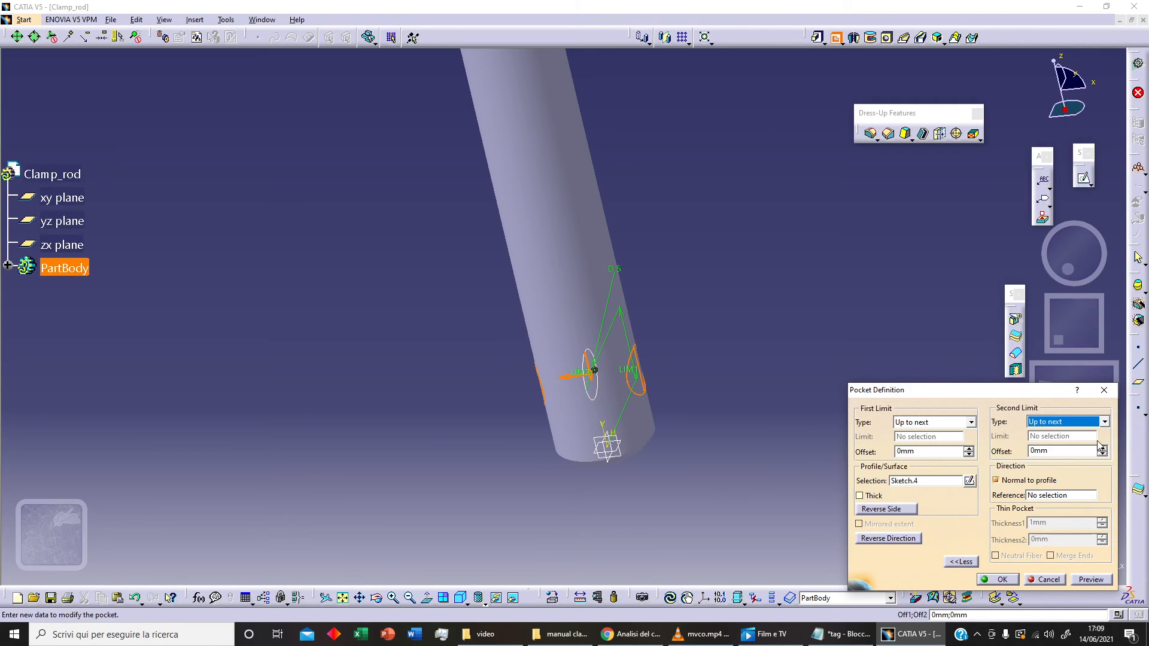
{"action": "left_click", "coordinate": [1088, 578]}
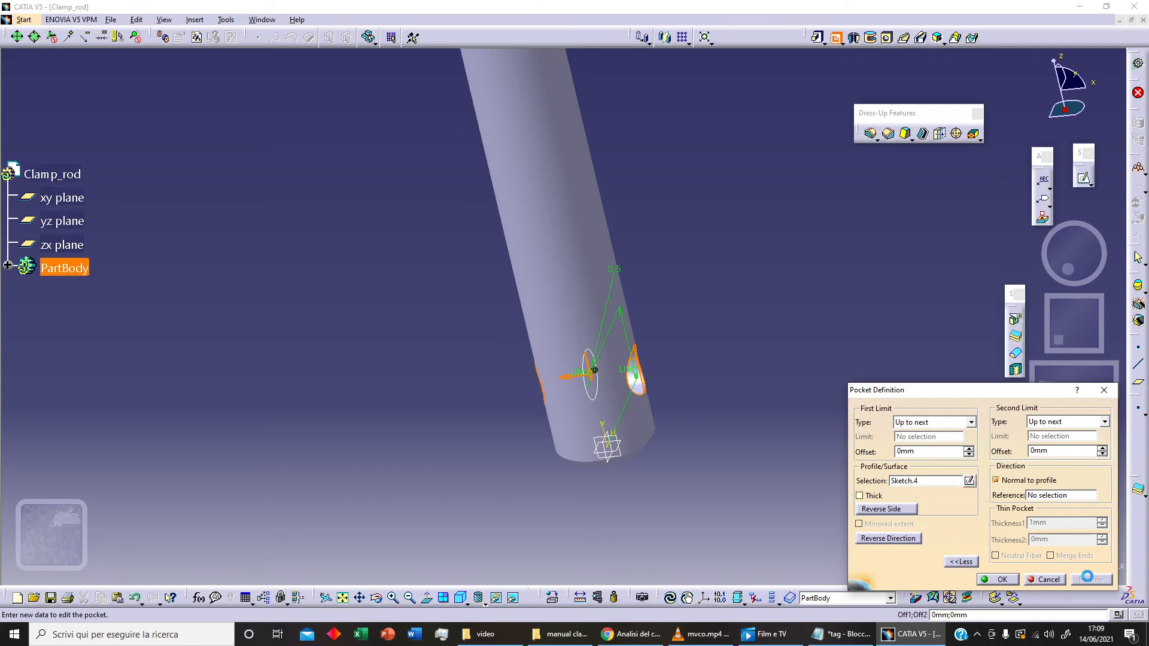
{"action": "left_click", "coordinate": [996, 579]}
Chamfer the rim edges of the cross hole by 0.2 mm at 45 degrees.
{"action": "middle_click_drag", "start_coordinate": [756, 302], "coordinate": [630, 339]}
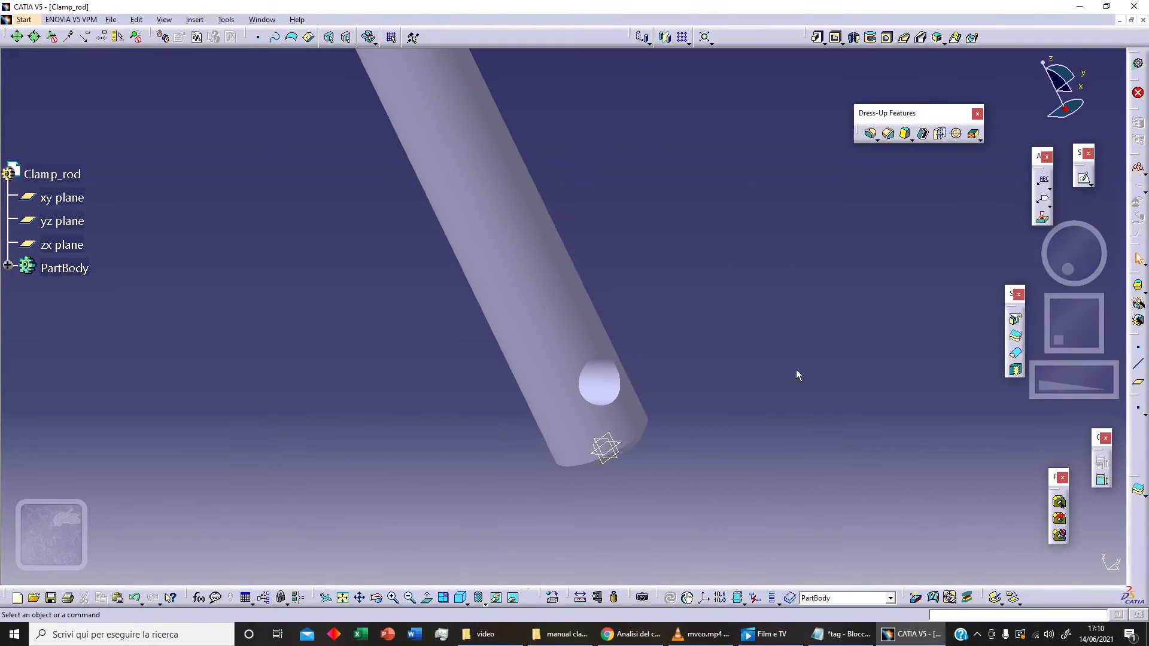
{"action": "left_click", "coordinate": [890, 134]}
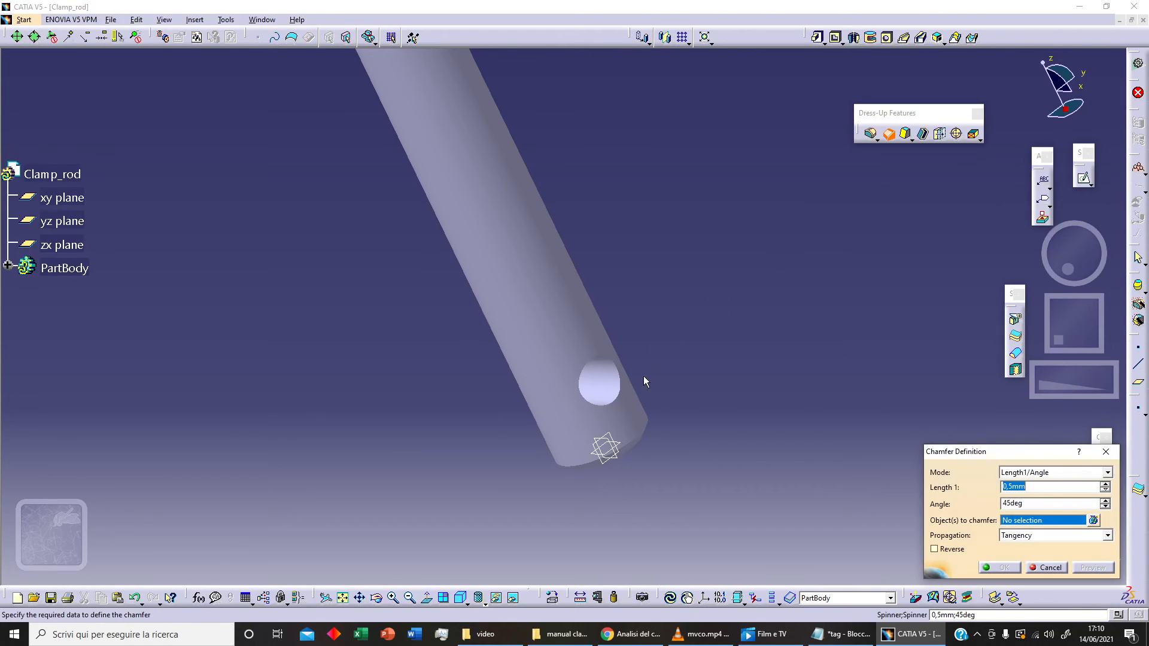
{"action": "left_click", "coordinate": [627, 393]}
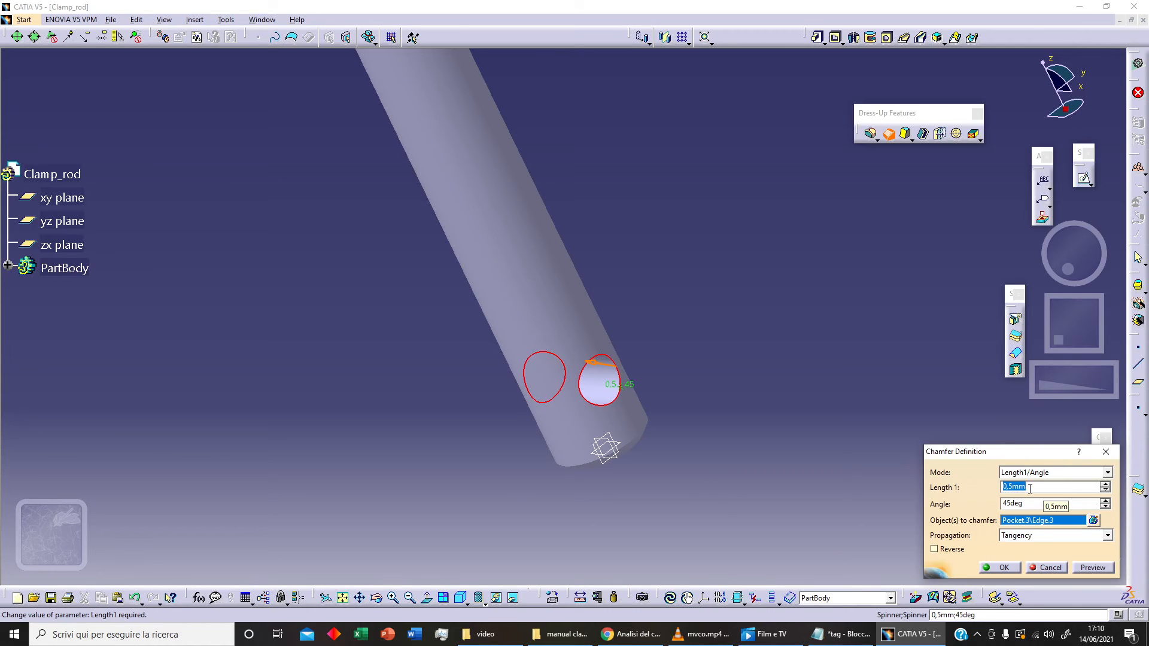
{"action": "type", "text": "0,"}
{"action": "key", "text": "BackSpace"}
{"action": "type", "text": ".2"}
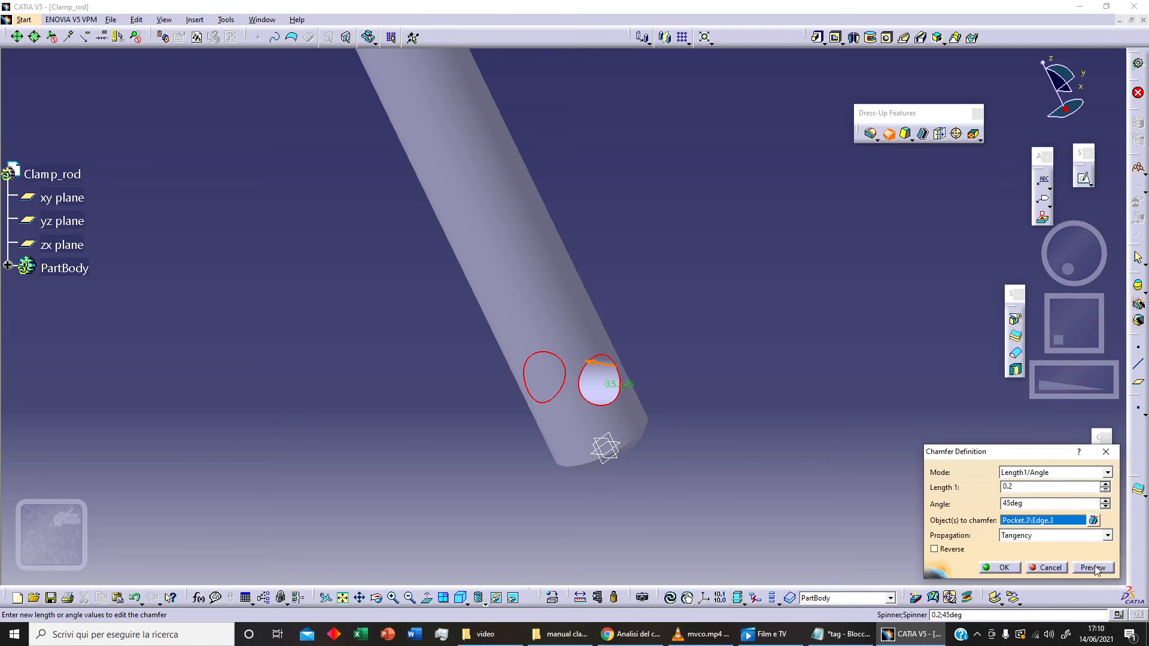
{"action": "key", "text": "Return"}
{"action": "left_click", "coordinate": [1078, 570]}
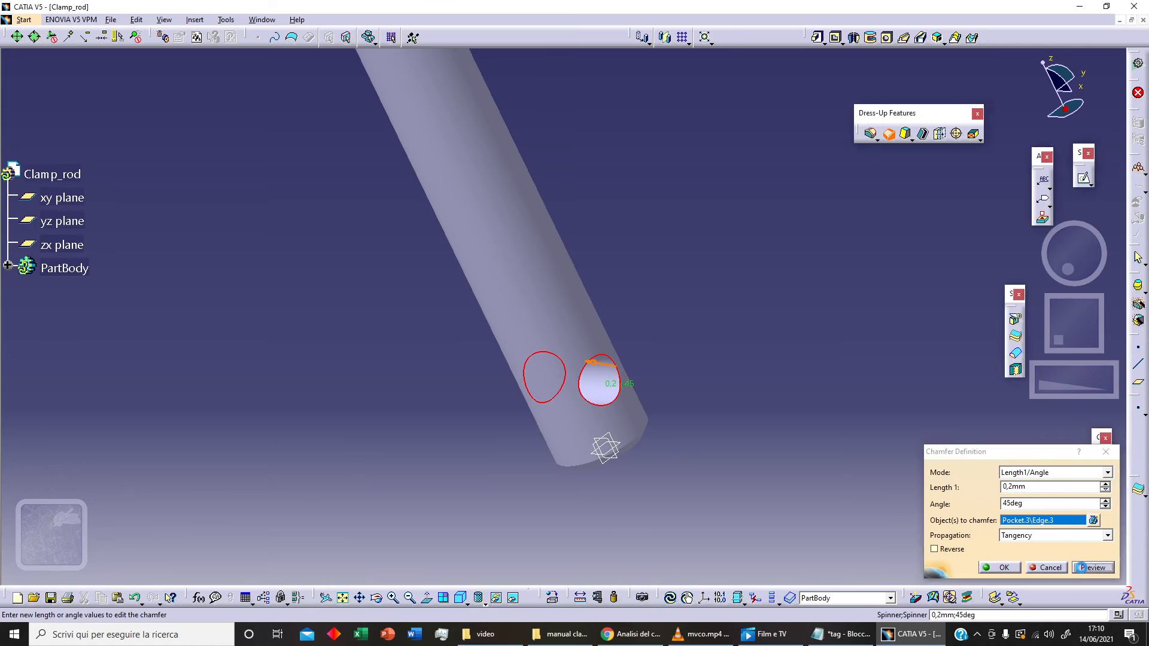
{"action": "left_click", "coordinate": [998, 567]}
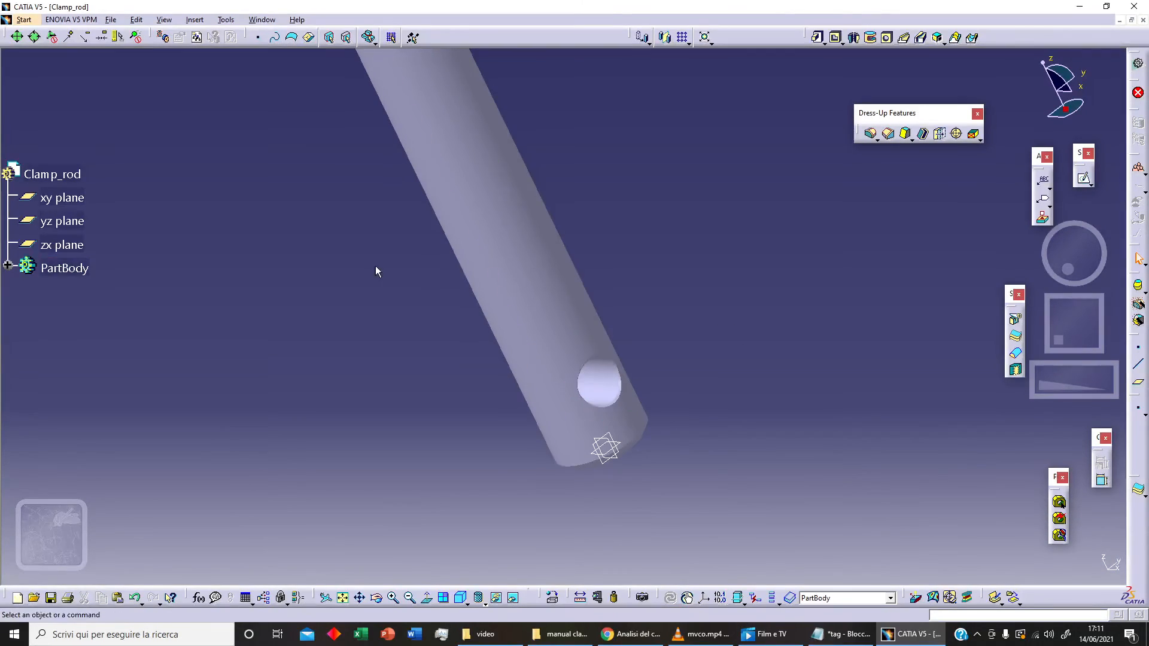
Hide the xy, yz and zx reference planes.
{"action": "left_click", "coordinate": [67, 198]}
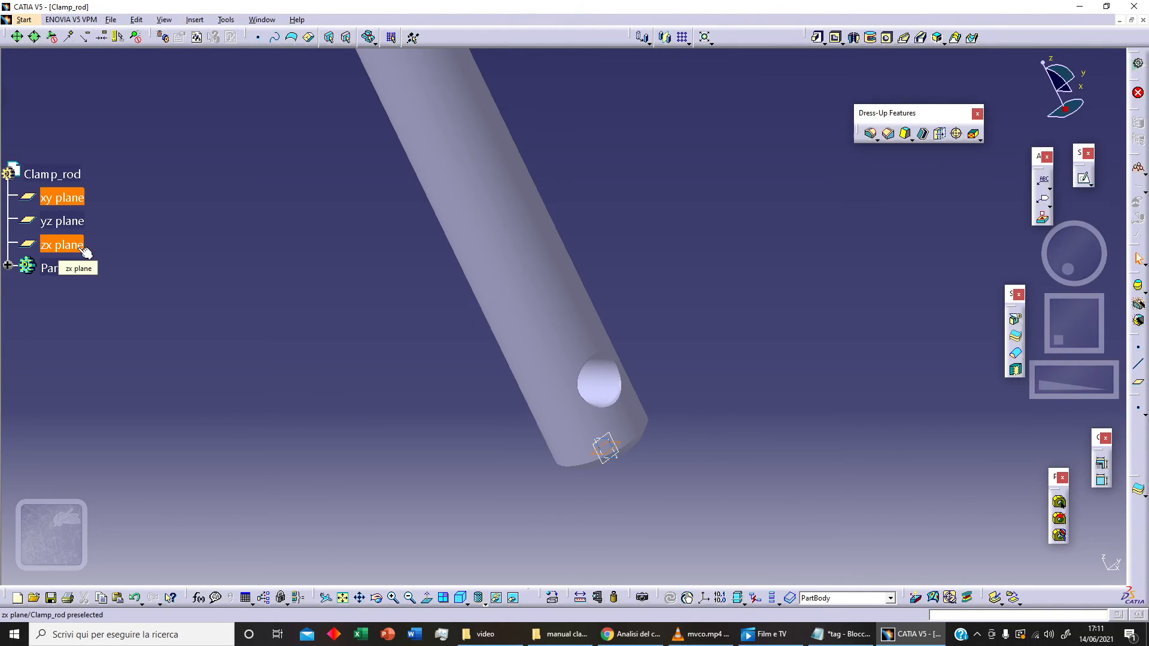
{"action": "left_click", "coordinate": [86, 251], "text": "shift"}
{"action": "right_click", "coordinate": [74, 217]}
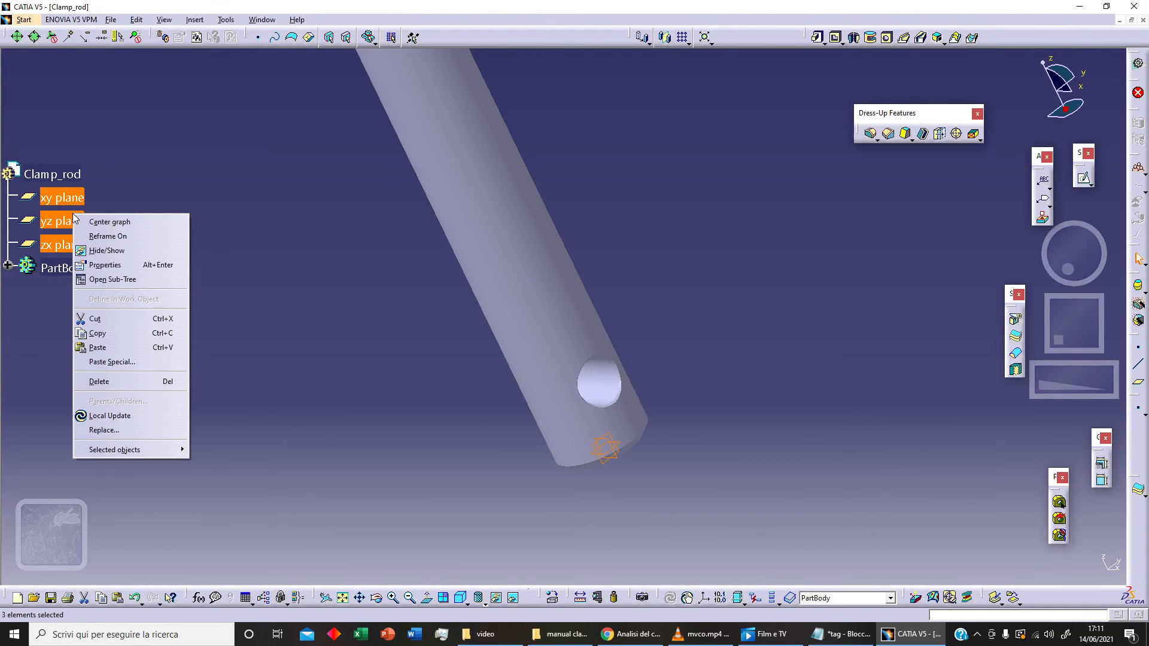
{"action": "left_click", "coordinate": [115, 251]}
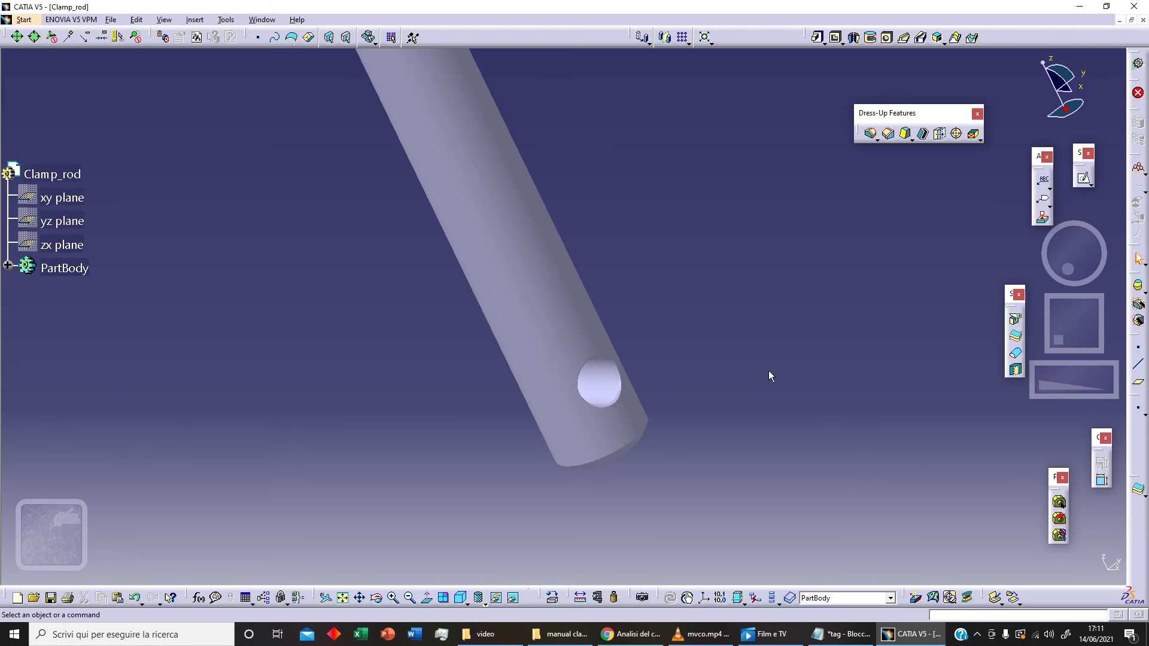
Apply the White material from the Painting family of the default material catalog to the whole Clamp_rod part.
{"action": "left_click", "coordinate": [614, 595]}
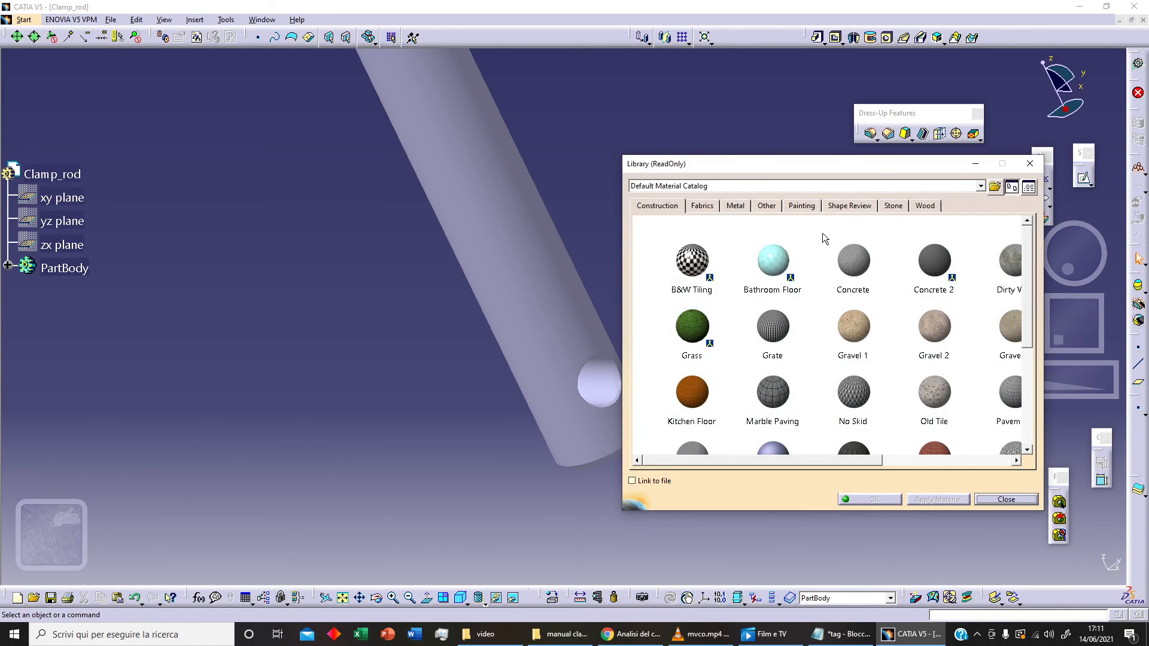
{"action": "left_click", "coordinate": [811, 207]}
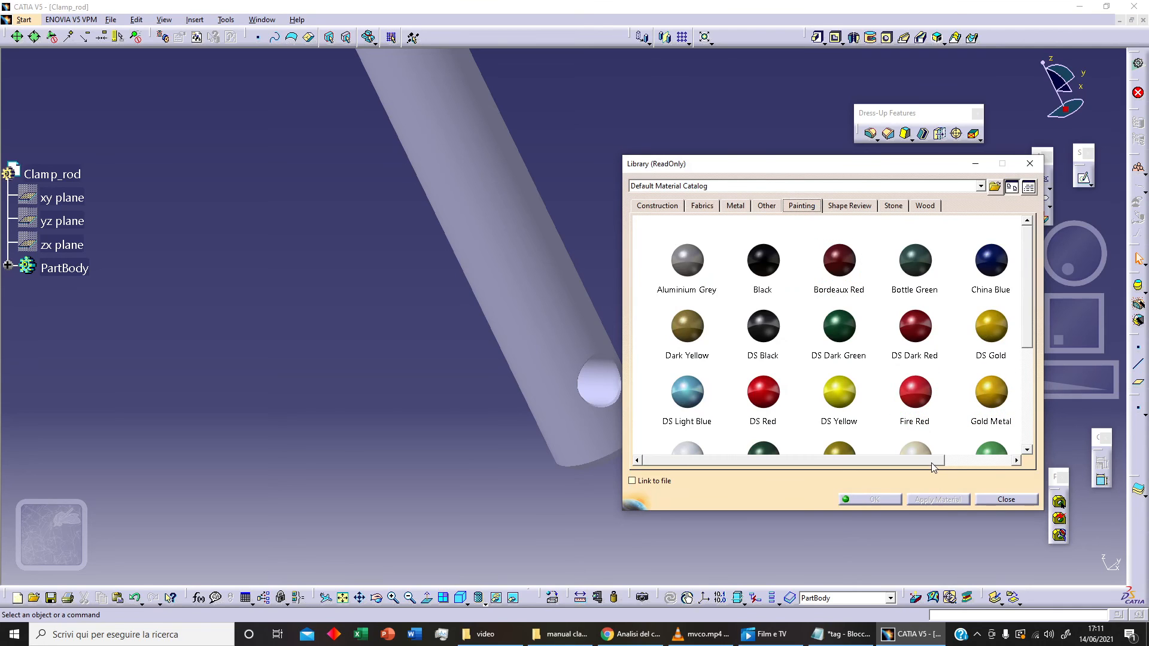
{"action": "left_click", "coordinate": [1027, 450]}
{"action": "scroll", "coordinate": [1005, 437], "scroll_direction": "down", "scroll_amount": 2}
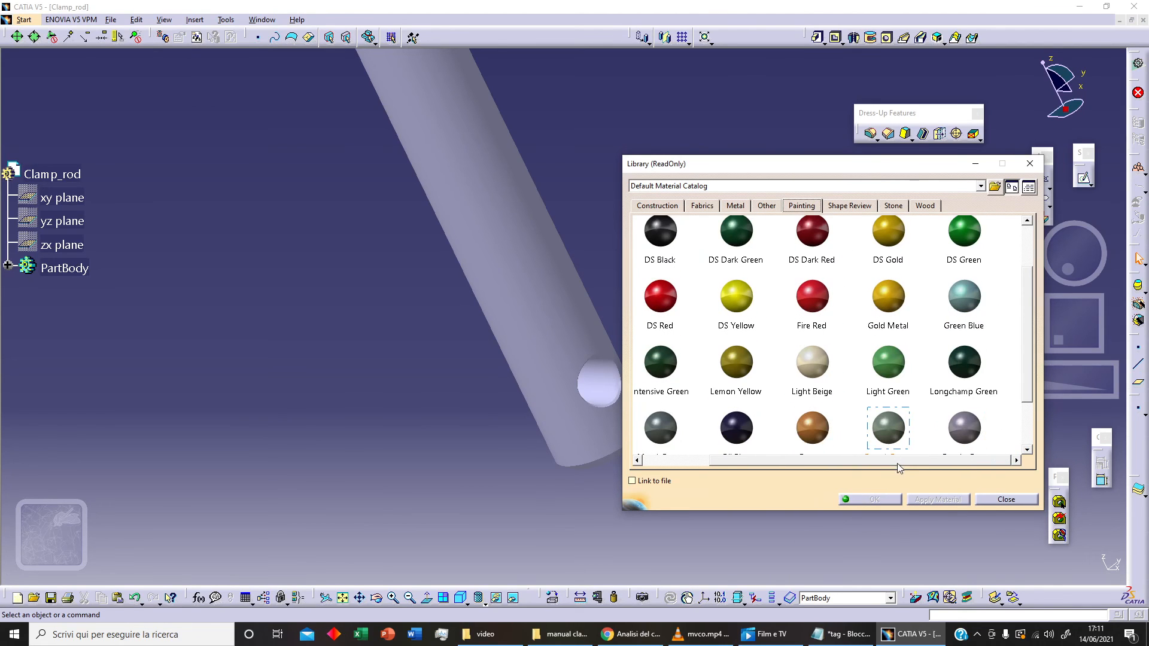
{"action": "left_click_drag", "start_coordinate": [898, 465], "coordinate": [790, 469]}
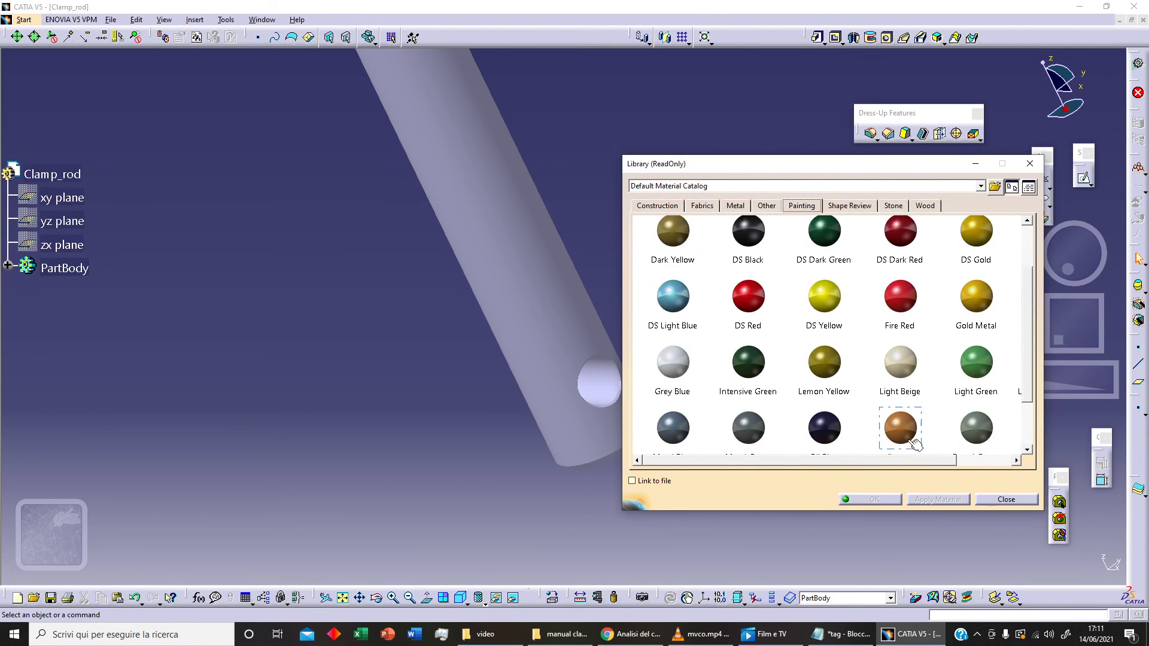
{"action": "left_click_drag", "start_coordinate": [948, 461], "coordinate": [1009, 457]}
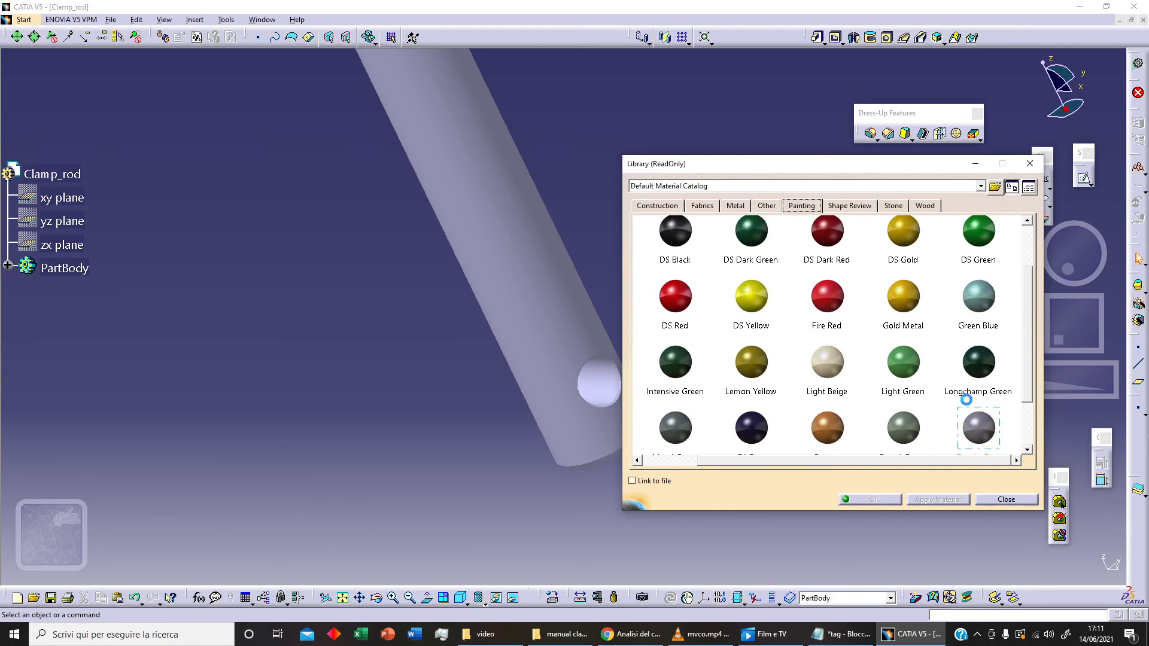
{"action": "scroll", "coordinate": [966, 400], "scroll_direction": "up", "scroll_amount": 3}
{"action": "scroll", "coordinate": [970, 408], "scroll_direction": "down", "scroll_amount": 3}
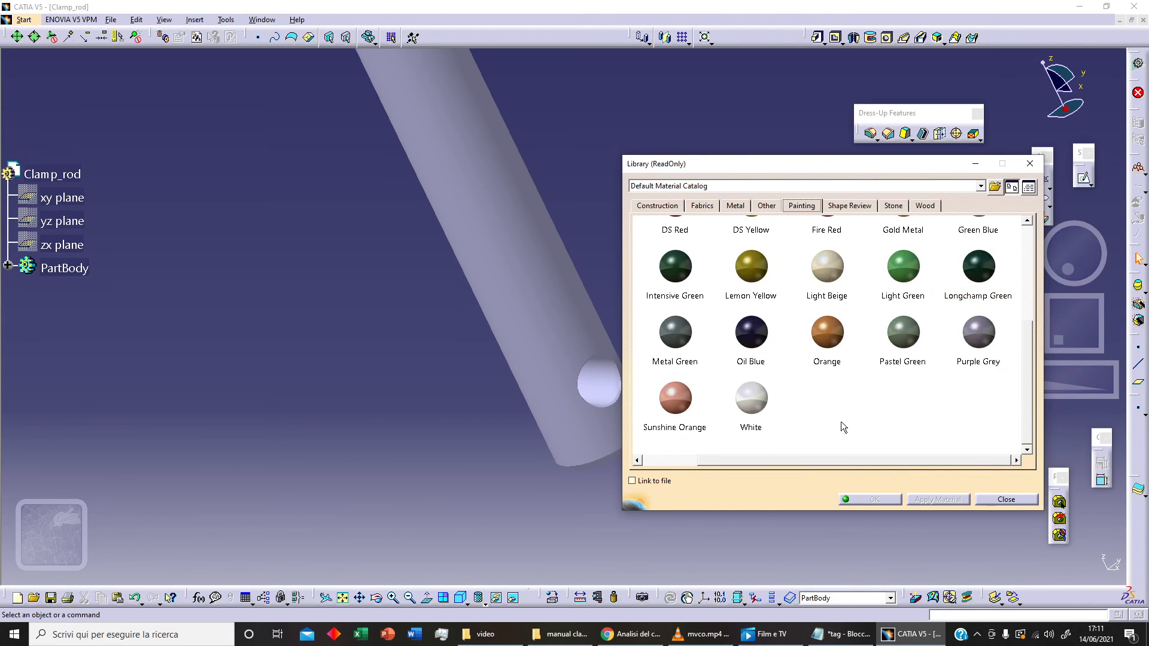
{"action": "left_click", "coordinate": [52, 174]}
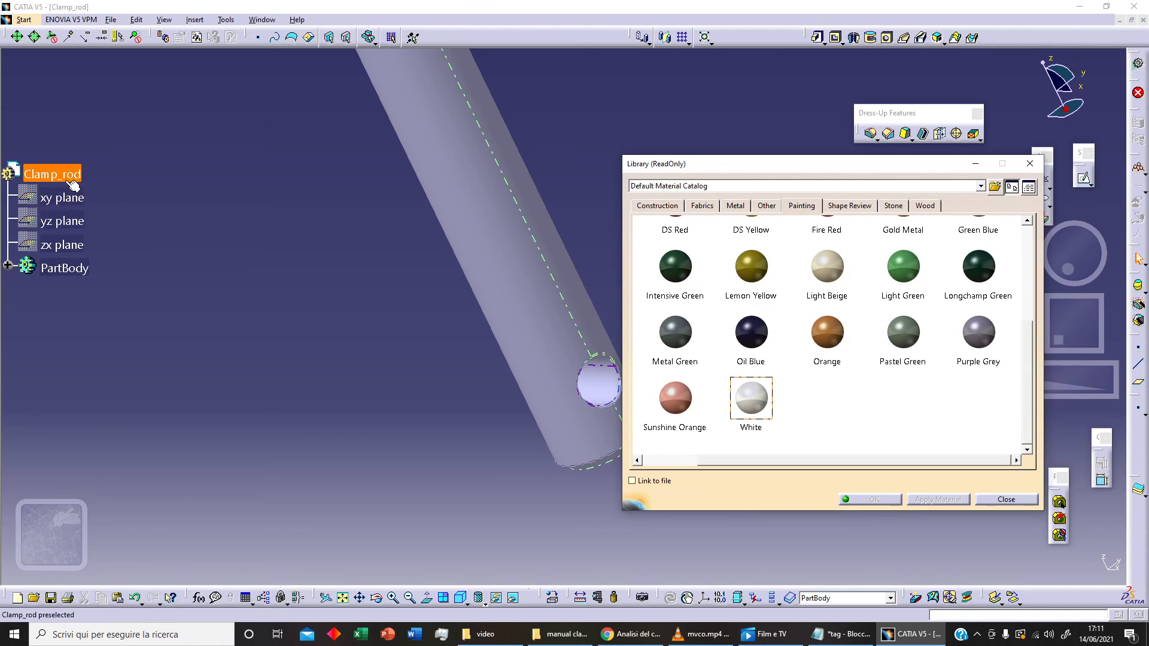
{"action": "left_click", "coordinate": [928, 502]}
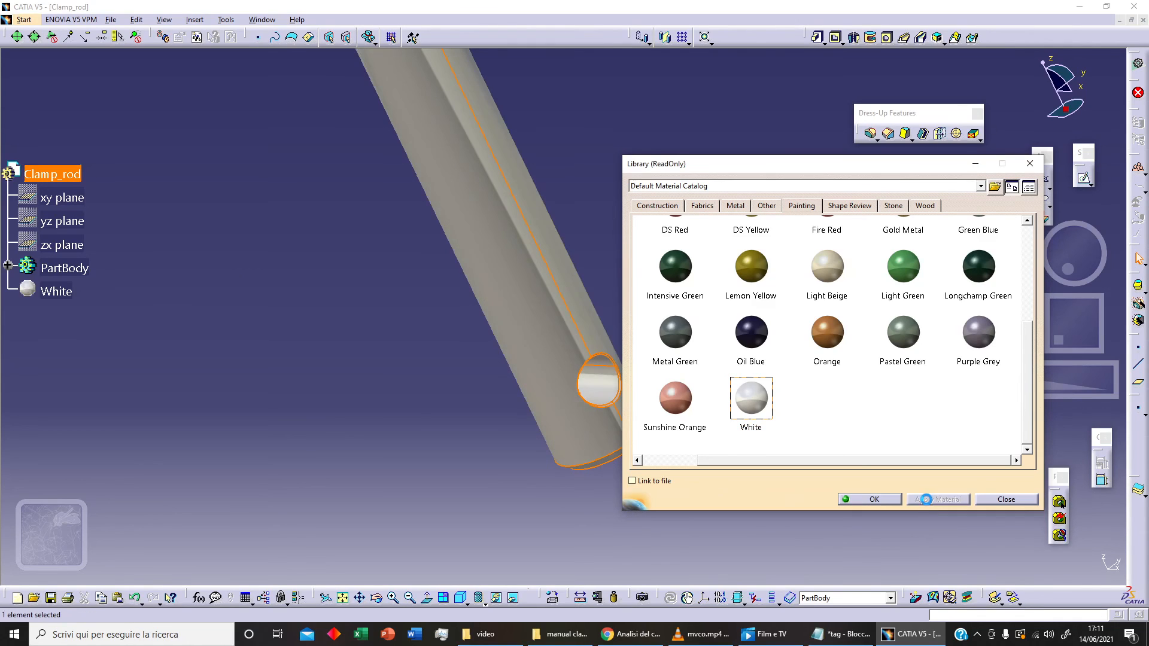
{"action": "left_click", "coordinate": [888, 501]}
{"action": "middle_click_drag", "start_coordinate": [610, 465], "coordinate": [700, 436]}
{"action": "left_click", "coordinate": [728, 348]}
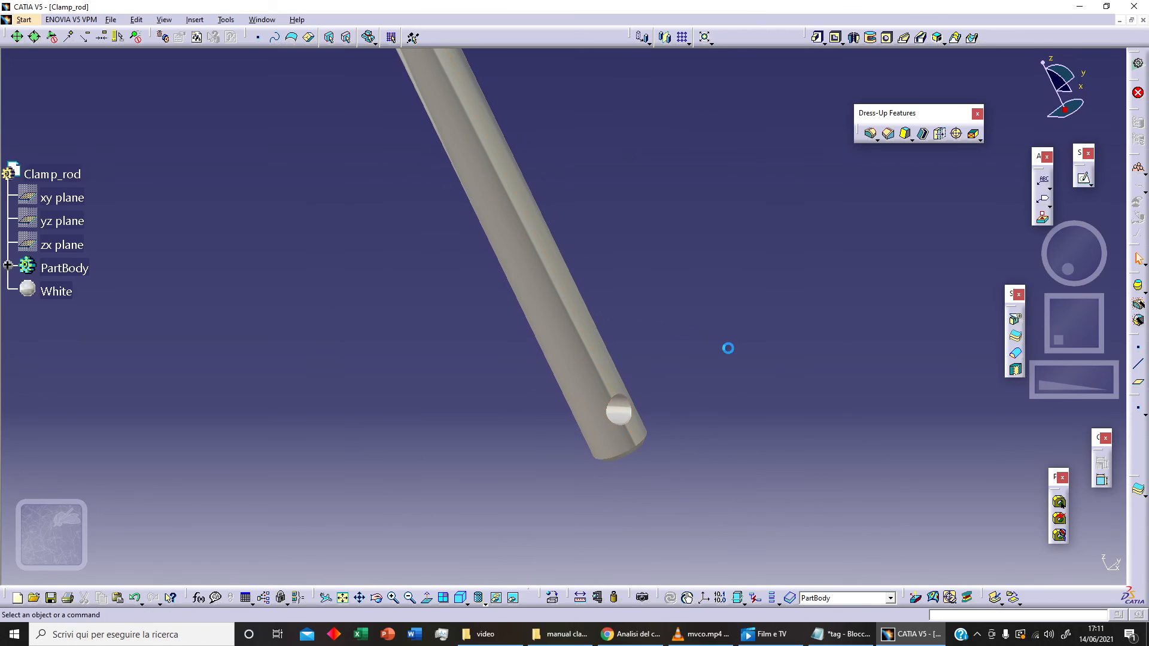
{"action": "middle_click_drag", "start_coordinate": [704, 308], "coordinate": [719, 388]}
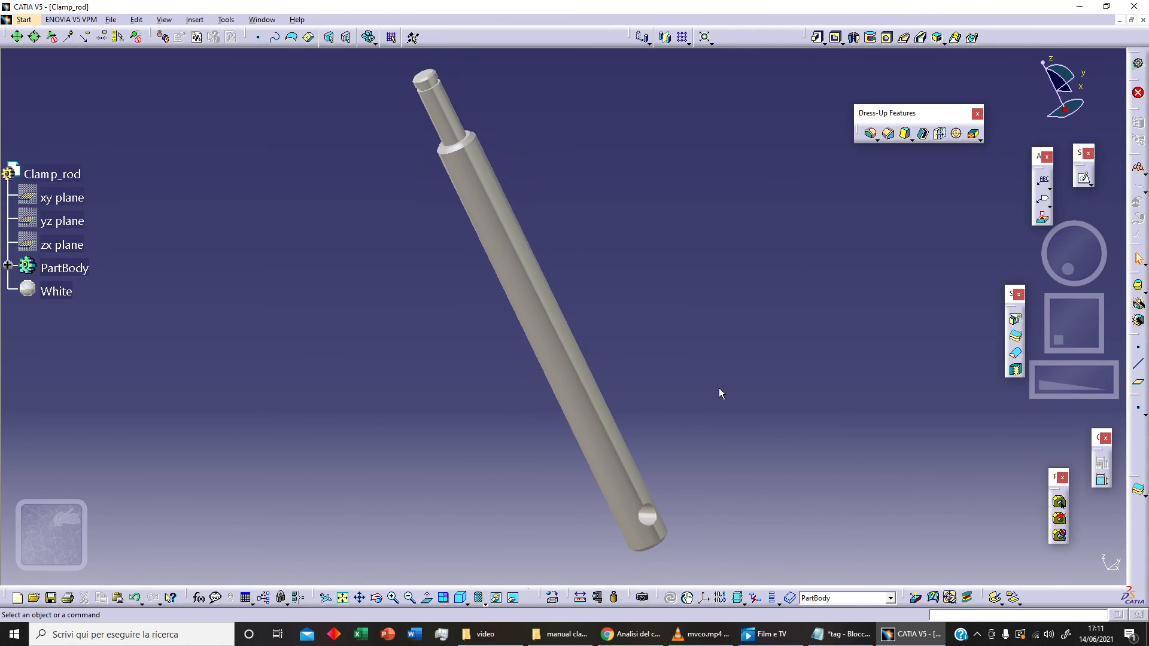
Save the part, then save it again as Clamp_rod in CATPart format, overwriting the existing file in the 004Clamp_rod folder.
{"action": "key", "text": "ctrl+s"}
{"action": "left_click", "coordinate": [110, 19]}
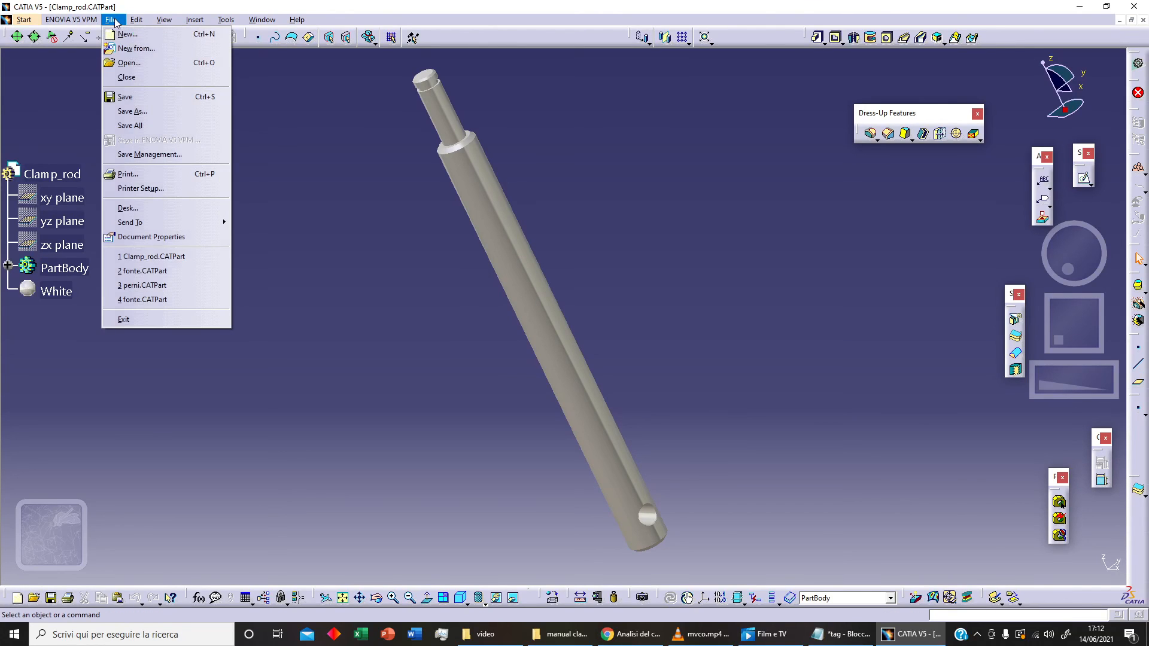
{"action": "left_click", "coordinate": [131, 110]}
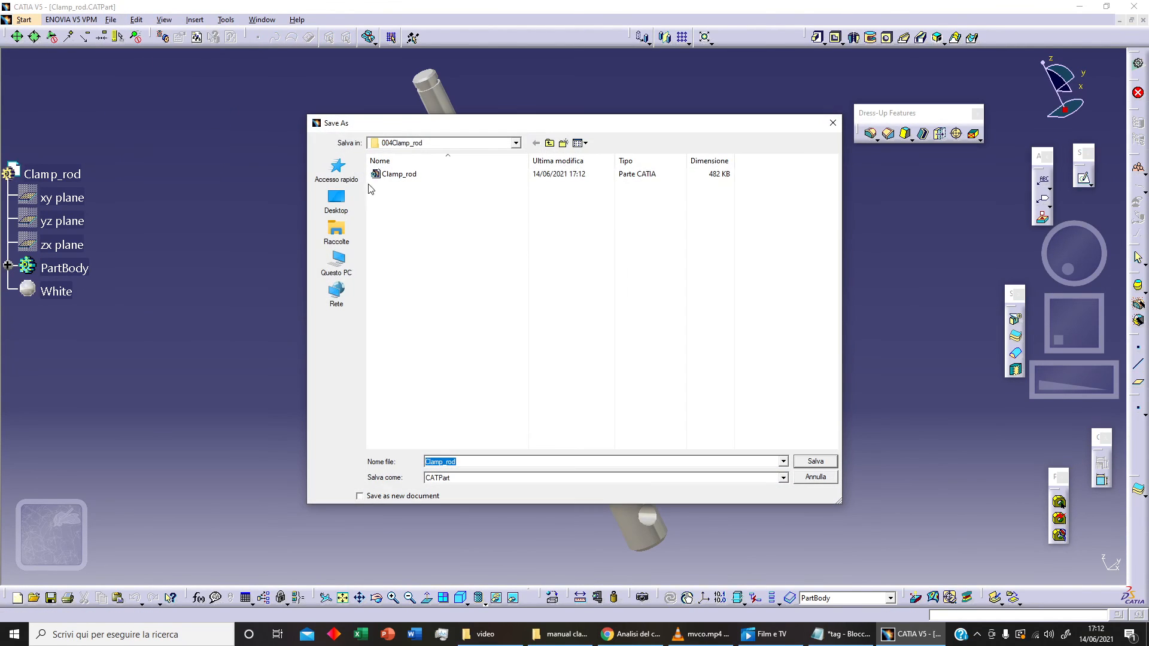
{"action": "left_click", "coordinate": [387, 174]}
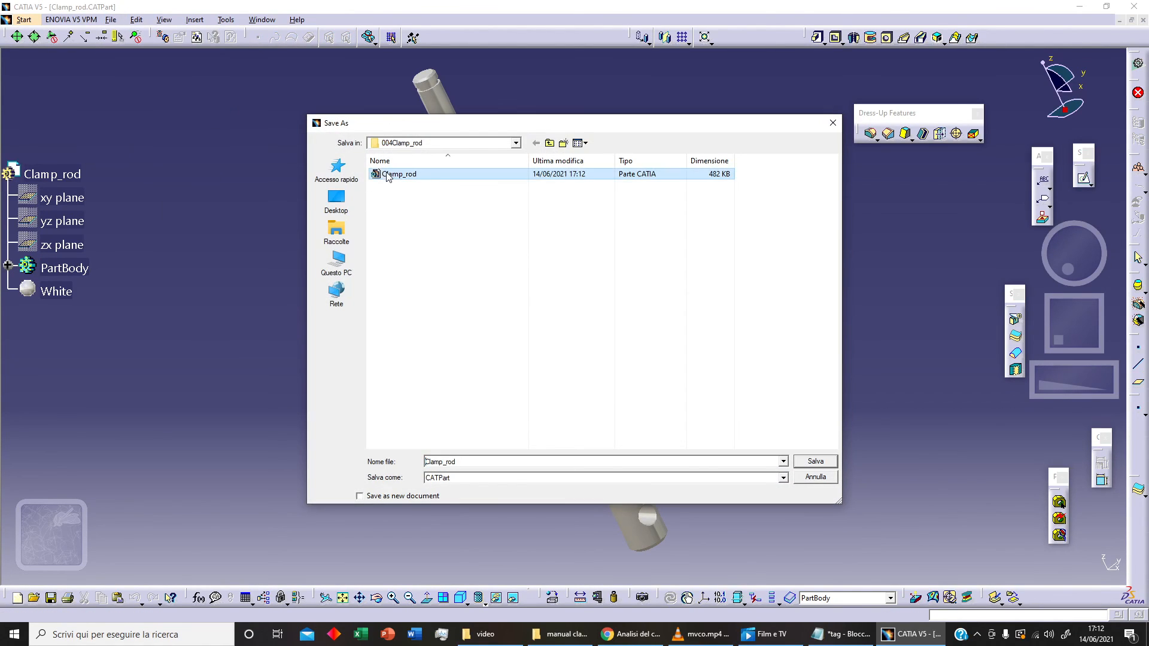
{"action": "left_click", "coordinate": [816, 461]}
{"action": "left_click", "coordinate": [621, 353]}
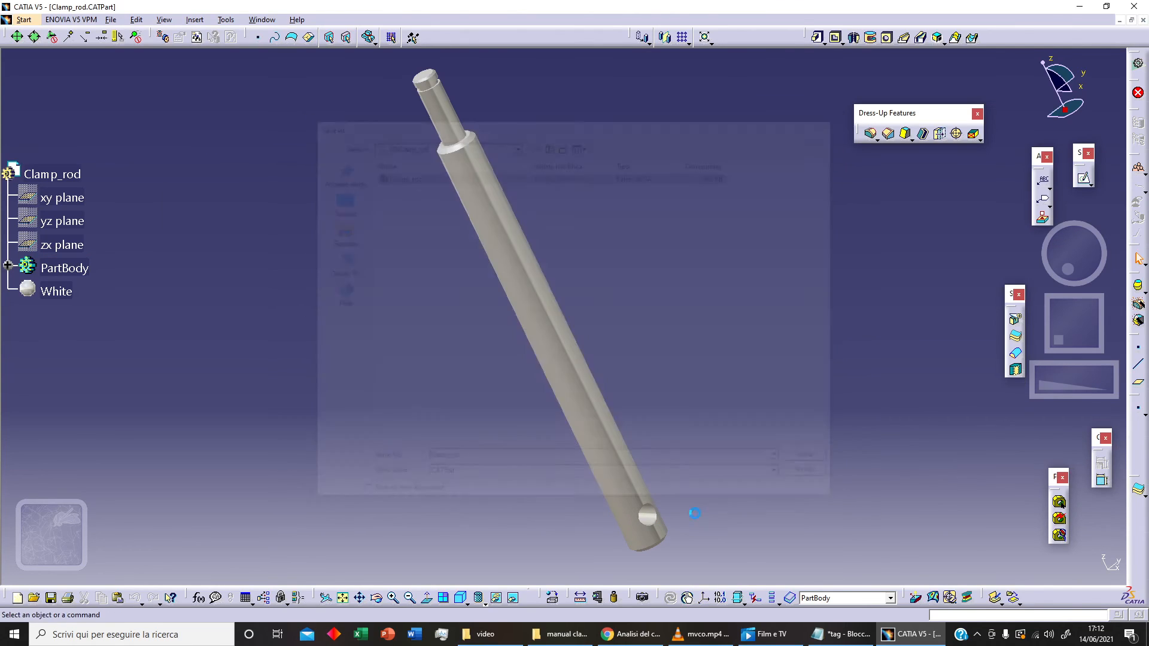